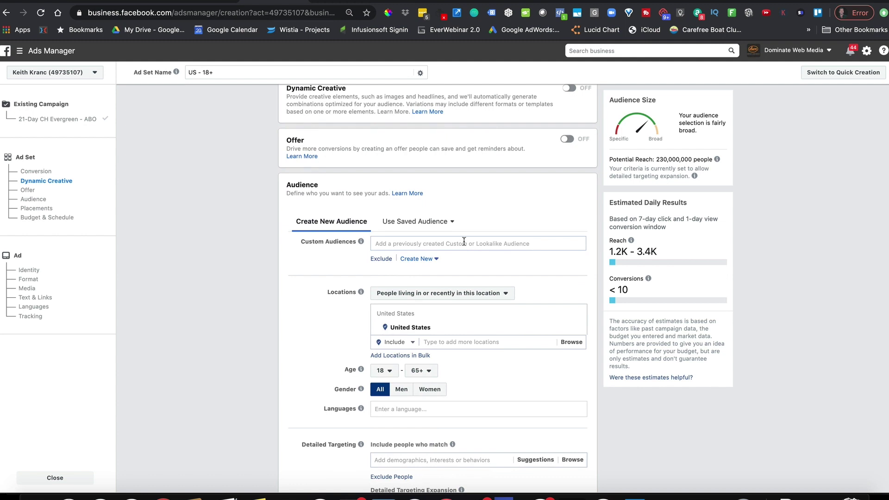
- Look through the existing custom audiences available for the ad set
left_click(464, 242)
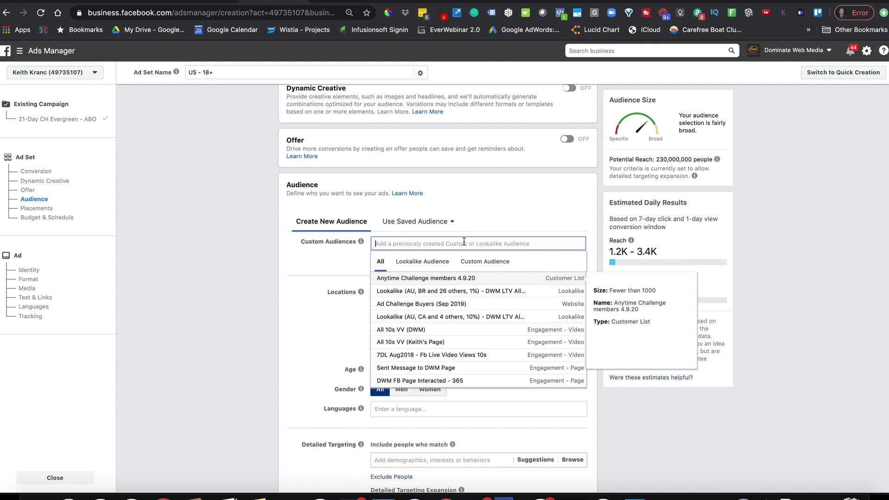
left_click_drag(323, 242, 302, 243)
left_click(302, 243)
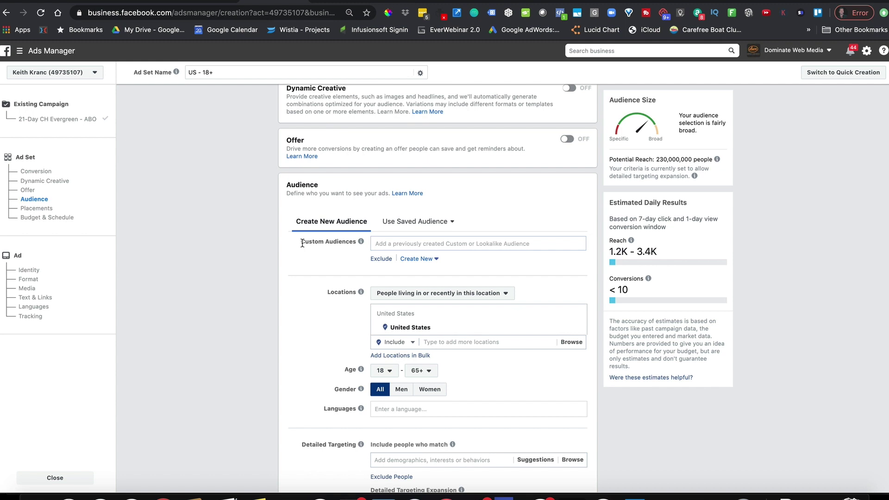
left_click(425, 240)
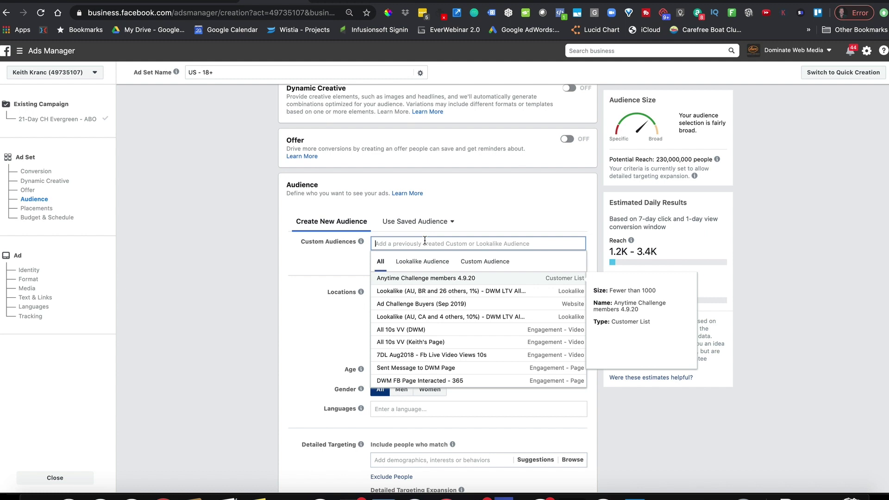
left_click(324, 241)
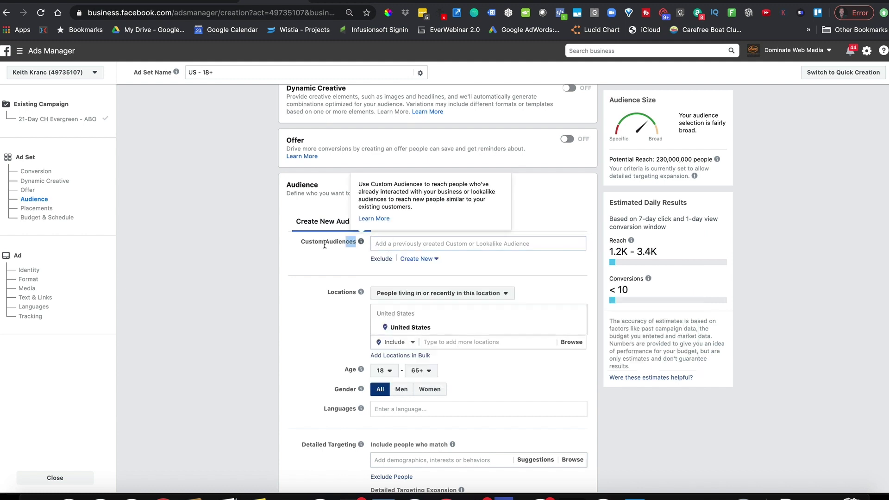
left_click(423, 249)
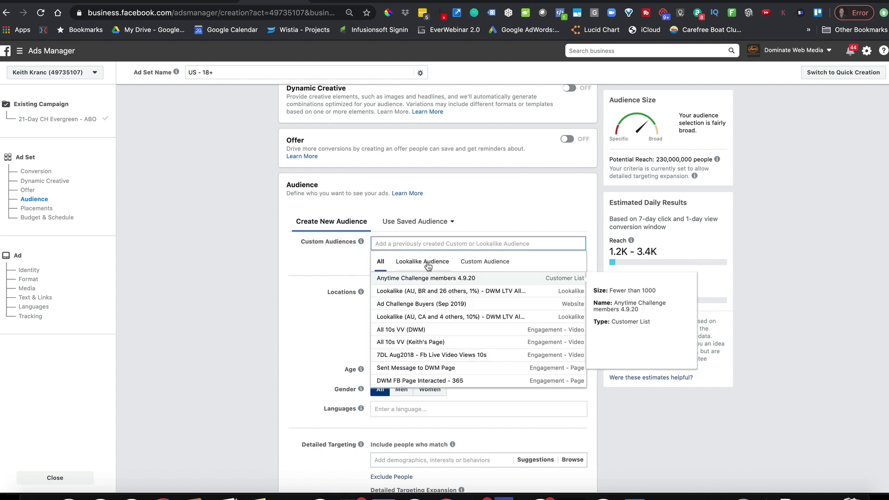
left_click(489, 260)
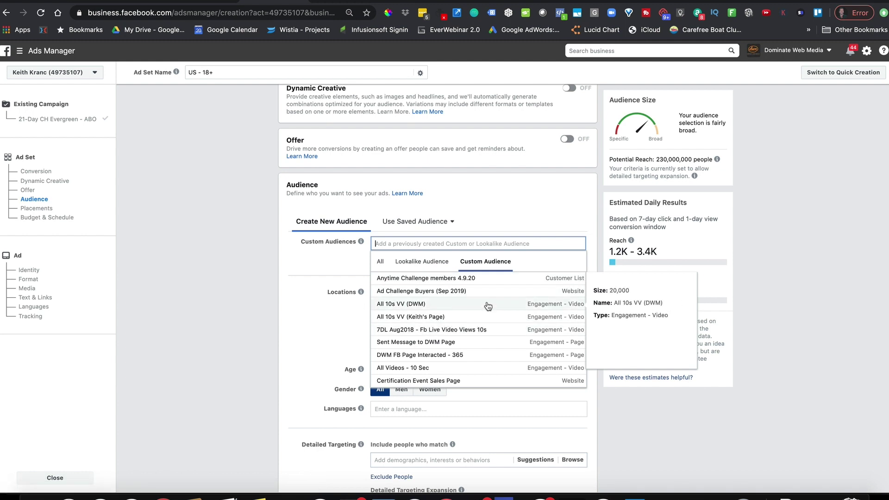
scroll(459, 296, "down", 5)
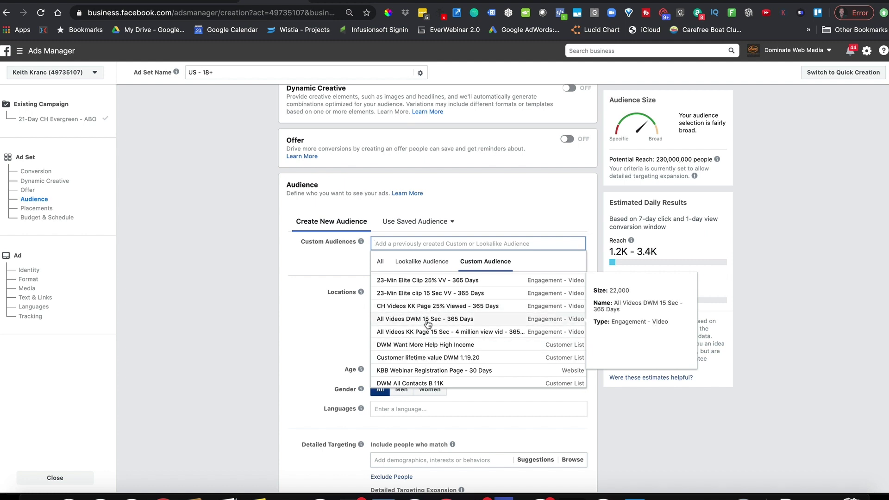
- Add the lookalike audience "Lookalike (Worldwide, 1%) - DWM All Contacts B 11K" to the ad set's custom audiences
left_click(422, 263)
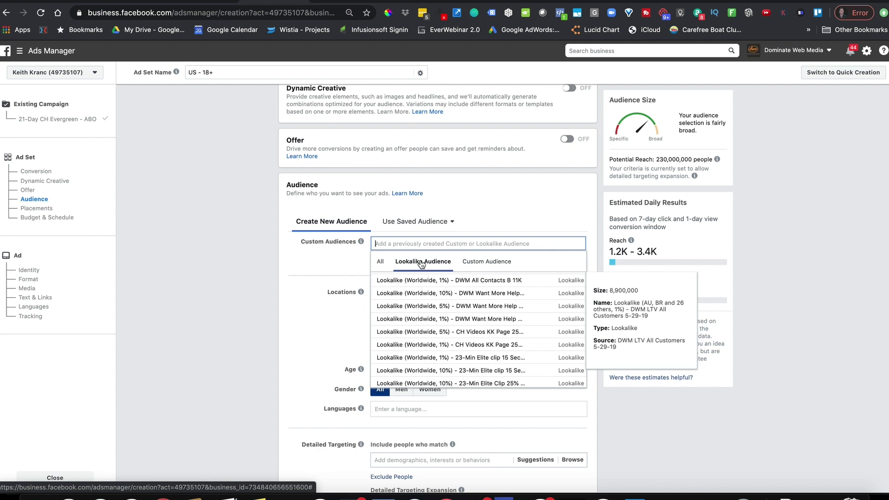
left_click(429, 284)
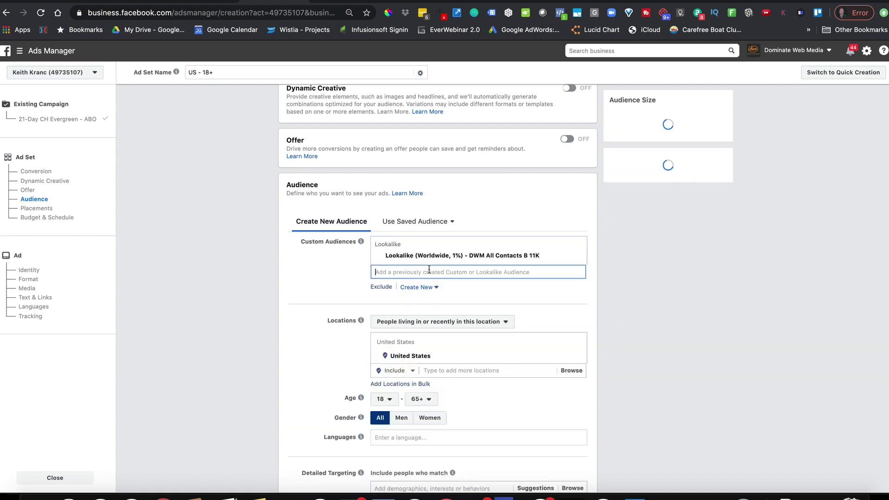
left_click(328, 279)
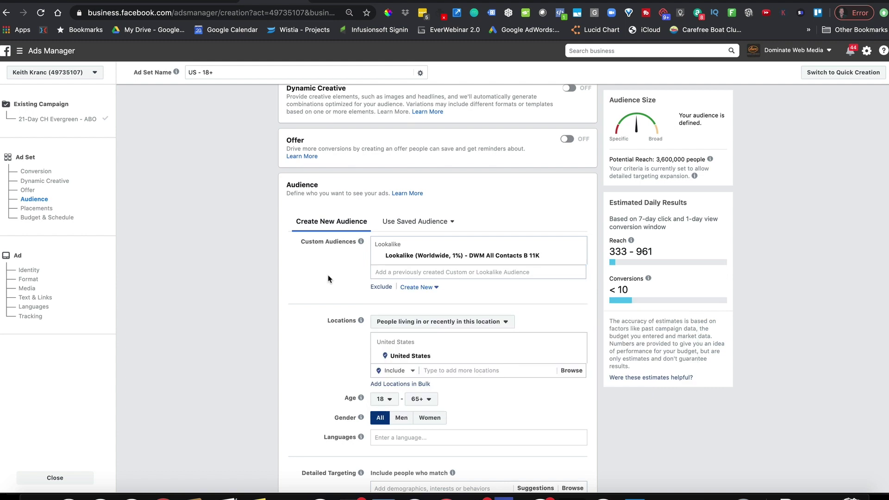
scroll(335, 277, "down", 3)
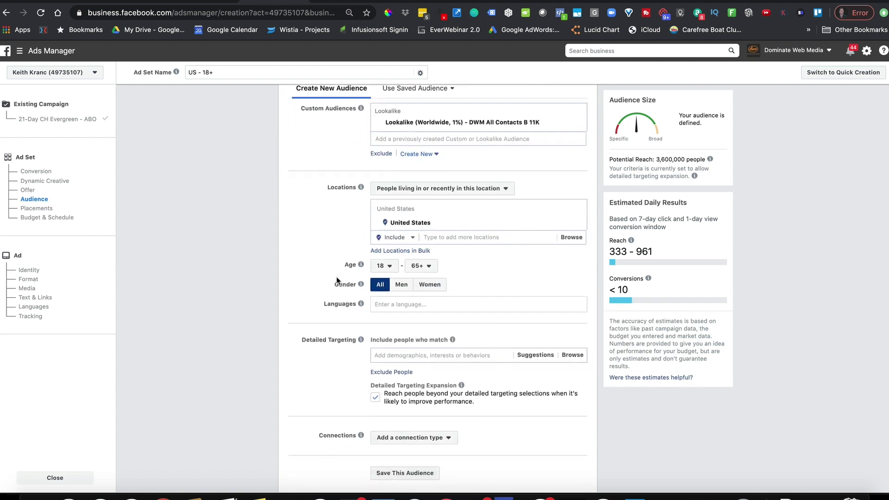
left_click(443, 237)
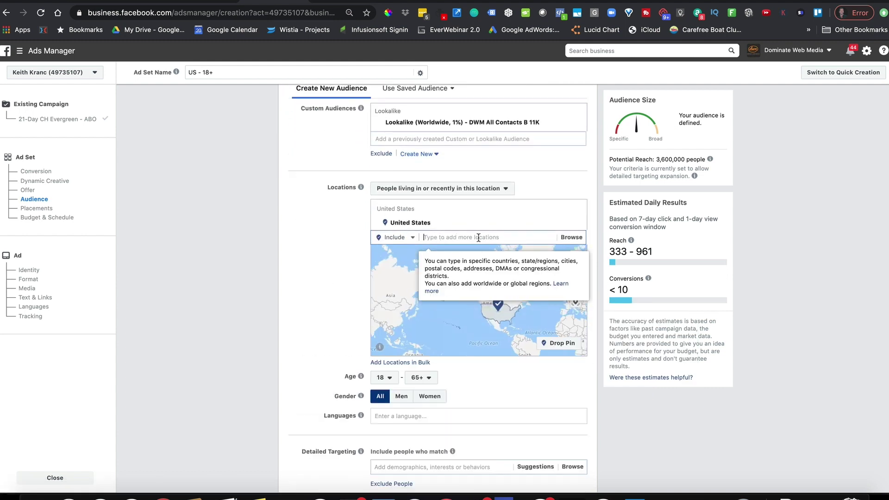
left_click(303, 211)
scroll(303, 211, "up", 2)
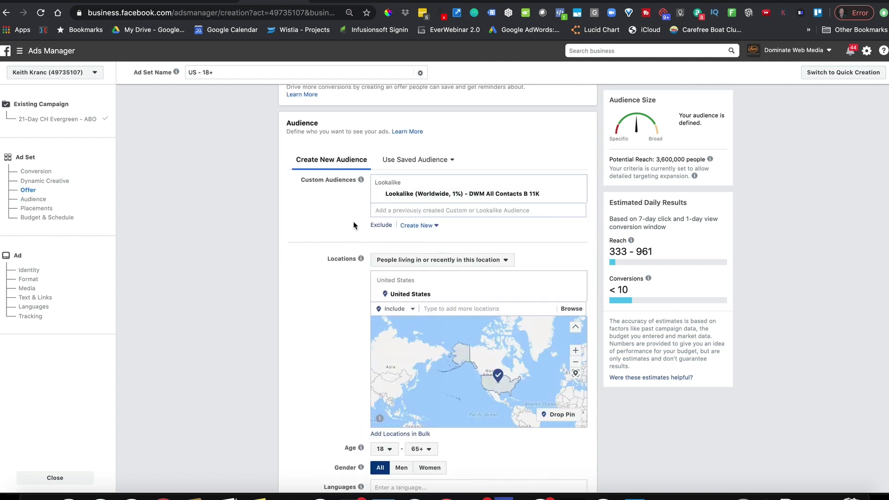
- Set the audience's language to English (All)
scroll(323, 239, "down", 5)
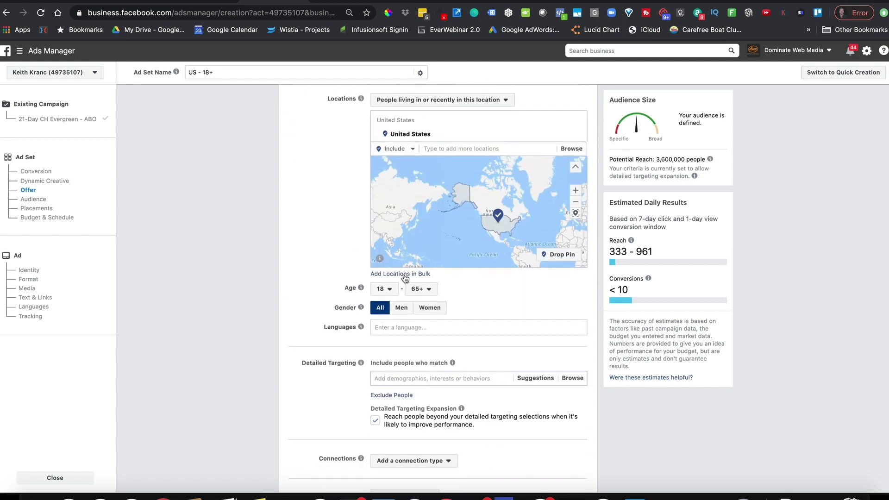
left_click(406, 326)
type("eng")
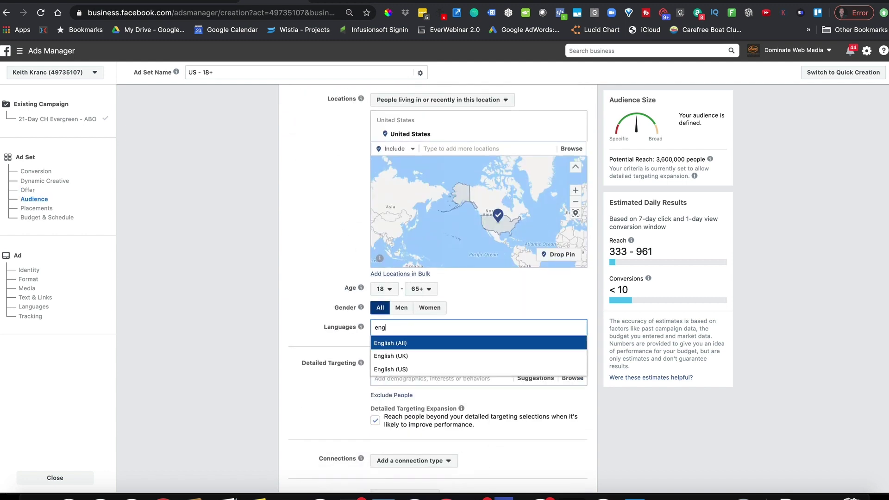
left_click(410, 344)
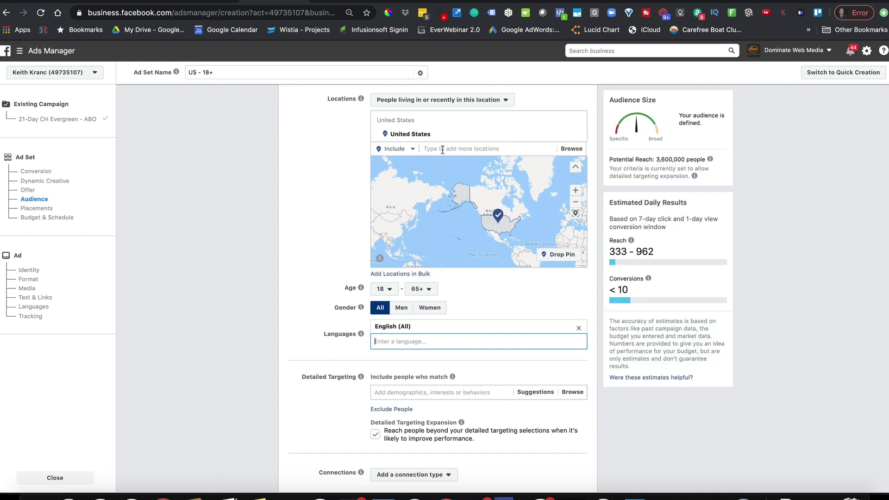
- Include the saved location list "Top 18 Countries" in the audience's locations
left_click(579, 151)
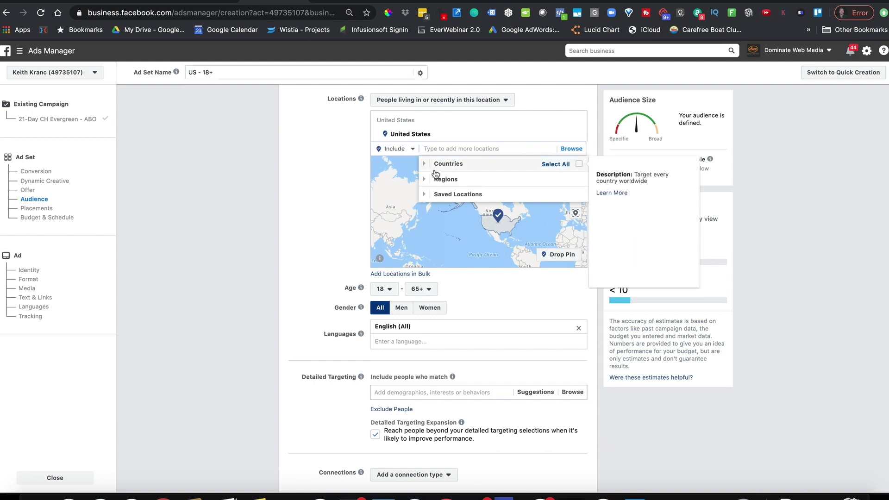
scroll(520, 201, "up", 1)
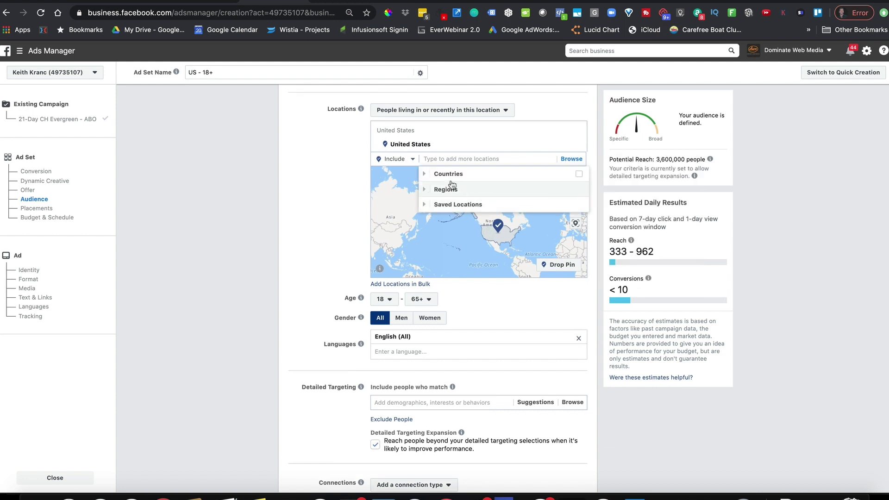
left_click(424, 176)
scroll(424, 259, "down", 2)
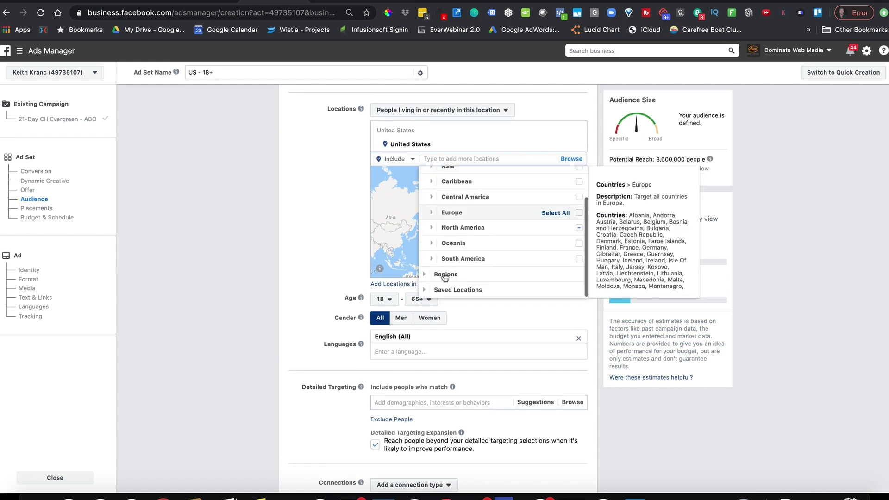
left_click(425, 292)
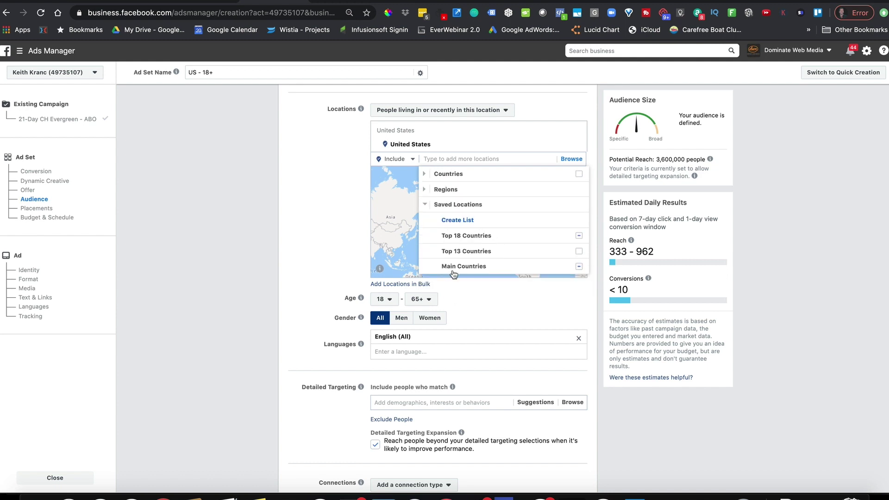
left_click(467, 237)
left_click(314, 235)
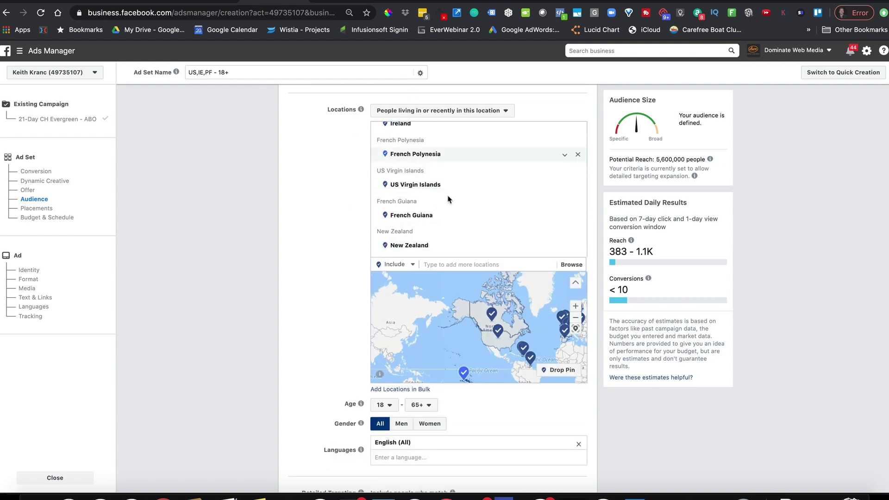
- Review the countries included in the audience's locations and check the potential reach estimate
scroll(448, 199, "down", 10)
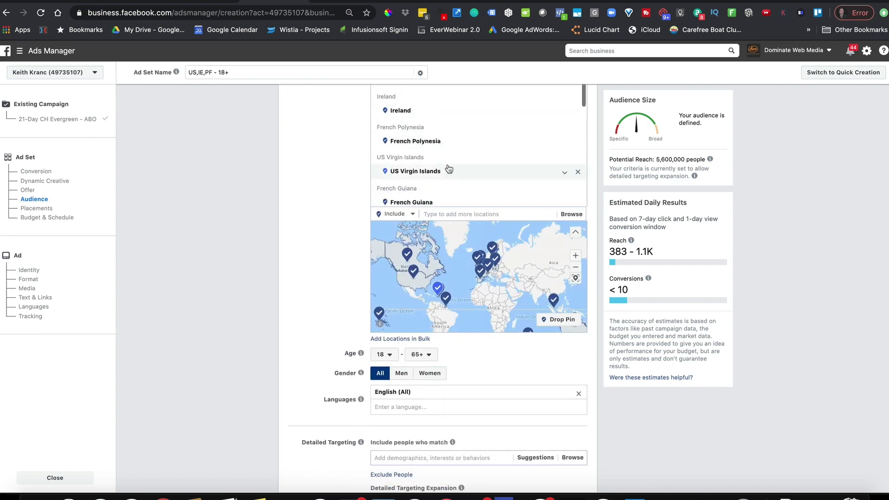
scroll(448, 167, "up", 5)
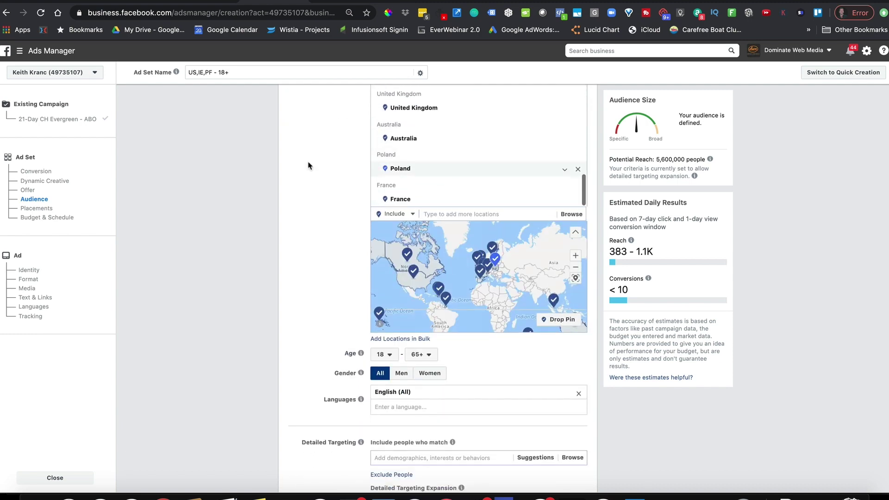
scroll(308, 167, "down", 1)
scroll(302, 192, "up", 6)
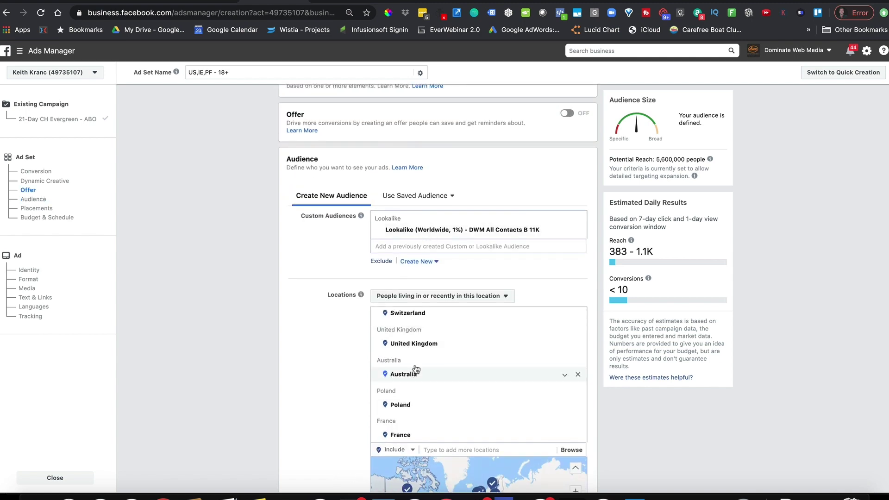
scroll(369, 249, "down", 4)
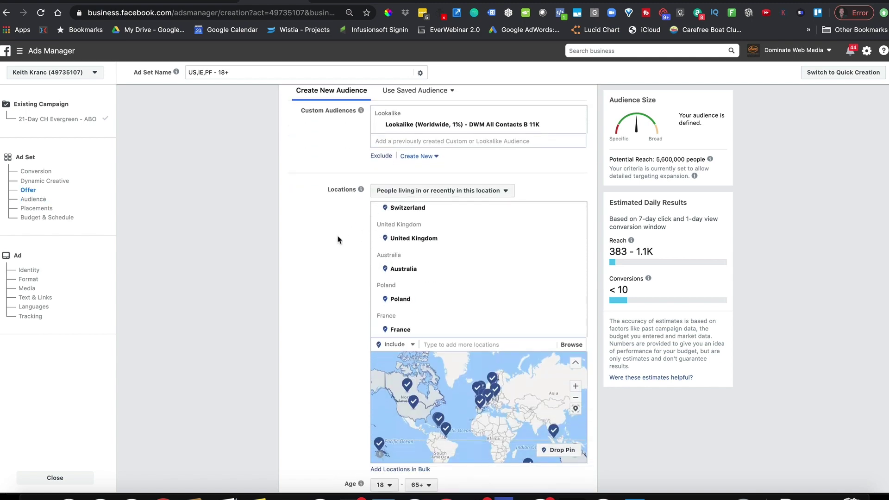
scroll(338, 239, "down", 2)
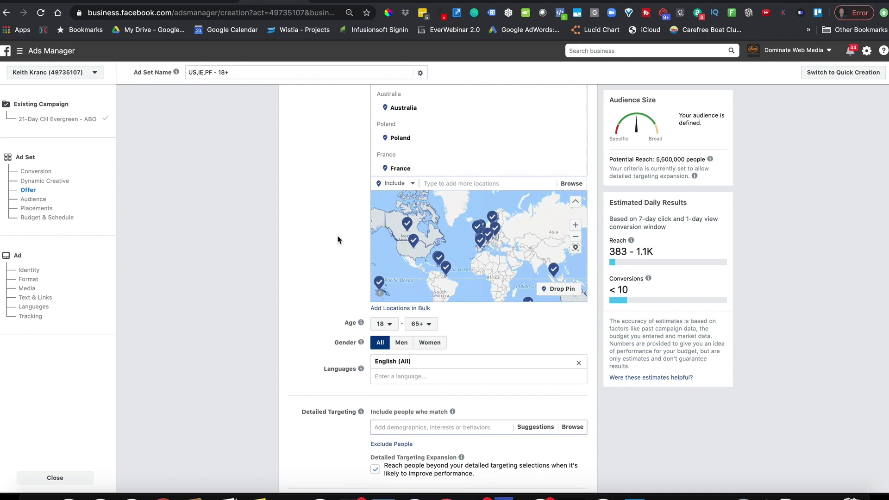
scroll(339, 239, "down", 4)
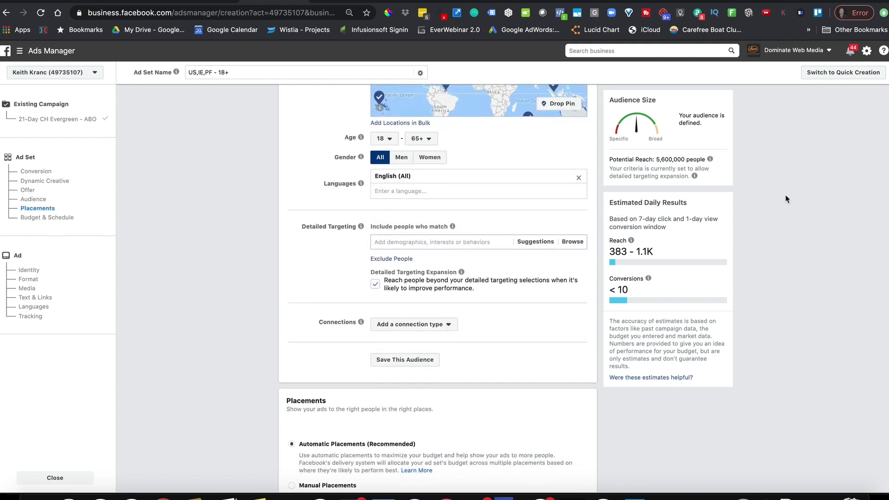
scroll(786, 198, "up", 1)
mouse_move(695, 176)
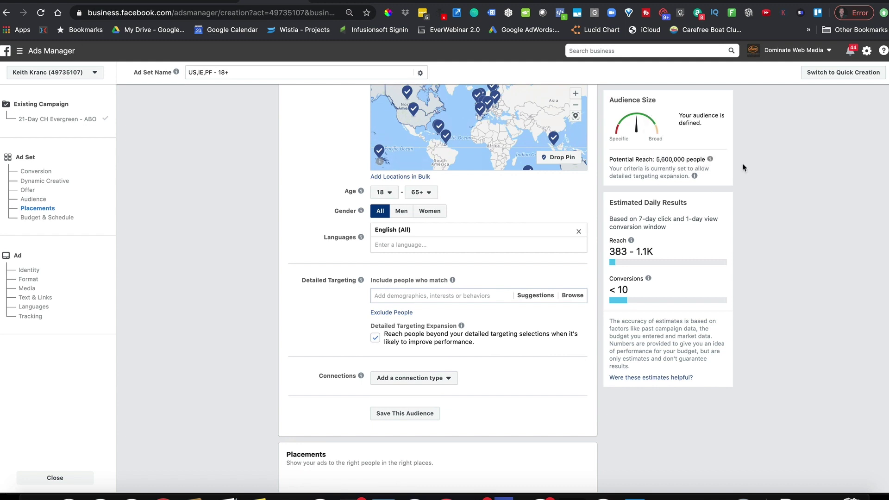
- Search detailed targeting for "tony robbins" and add the Tony Robbins interest to the audience
scroll(428, 291, "down", 1)
left_click(427, 277)
type("ton")
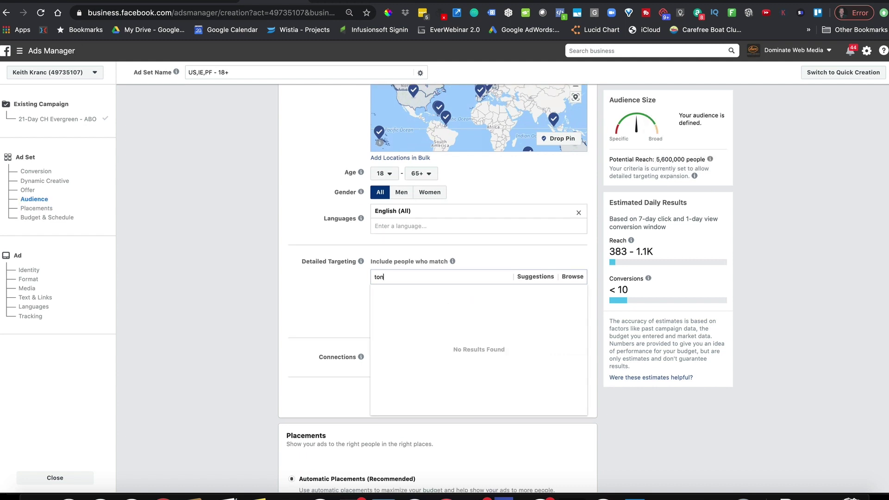
type("ry robbins")
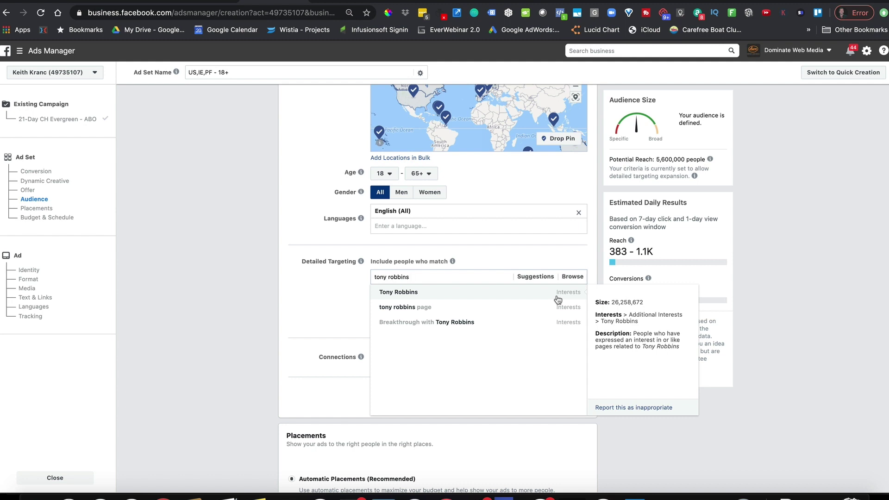
scroll(558, 300, "down", 2)
left_click(532, 218)
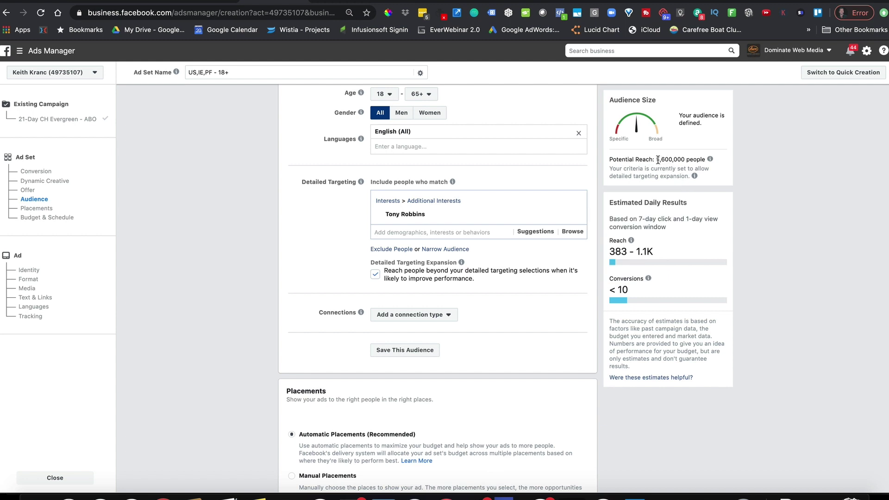
- Turn off detailed targeting expansion for the audience and check the potential reach estimate
left_click_drag(657, 160, 683, 159)
left_click(376, 277)
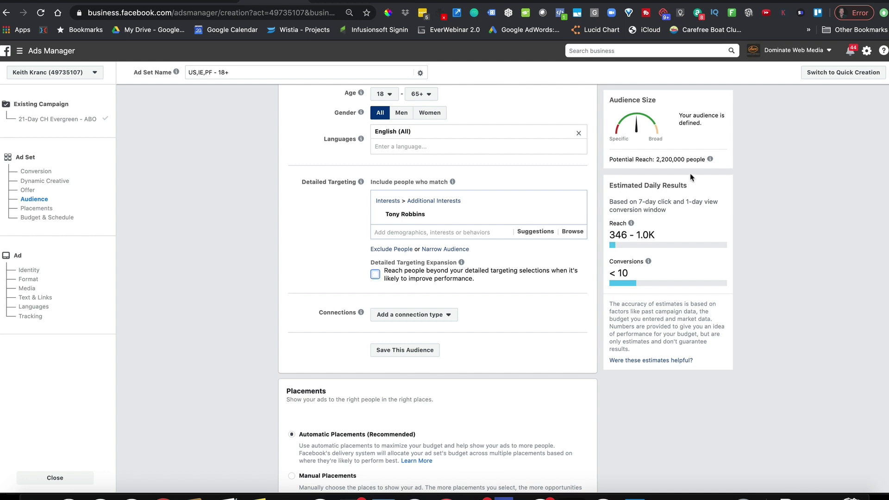
left_click_drag(655, 160, 686, 161)
scroll(406, 282, "up", 2)
mouse_move(405, 283)
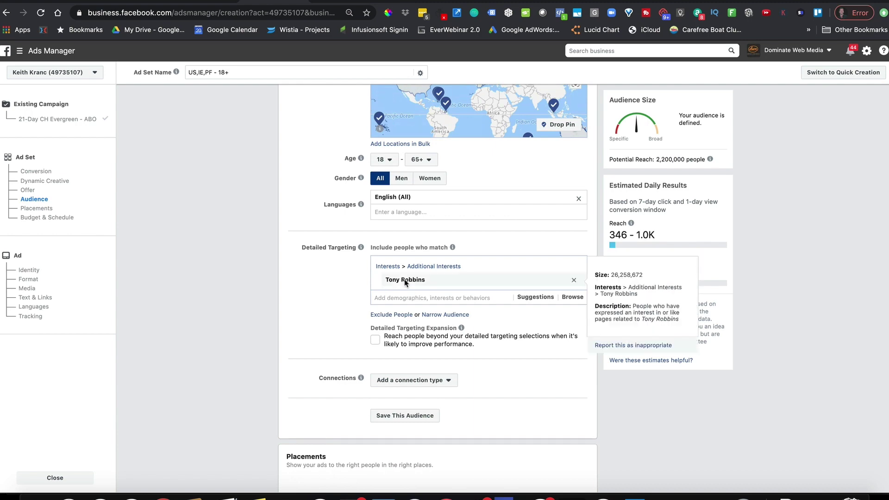
scroll(406, 282, "up", 10)
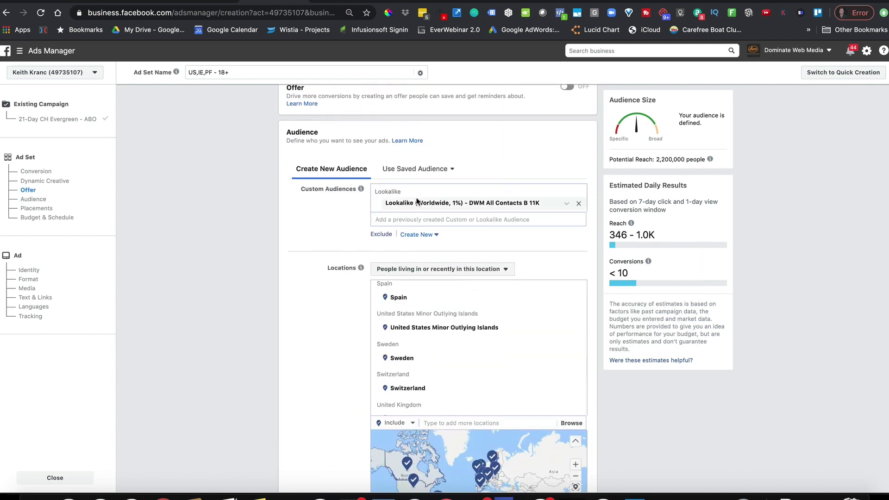
scroll(463, 208, "down", 1)
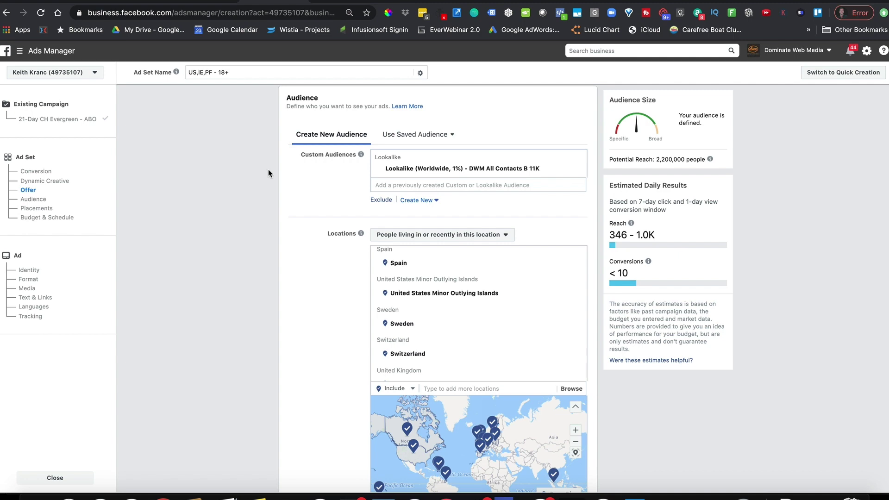
- Review the audience's lookalike, locations, age, gender, language and detailed targeting settings
scroll(280, 181, "down", 5)
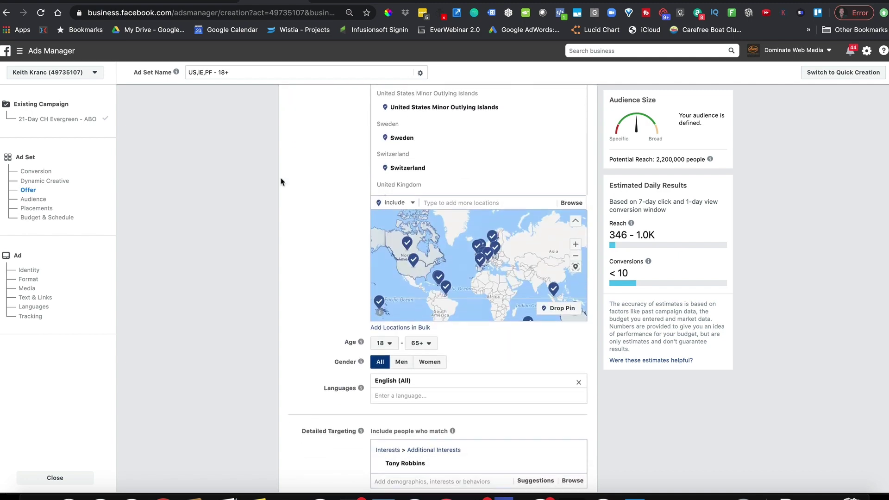
scroll(281, 181, "down", 3)
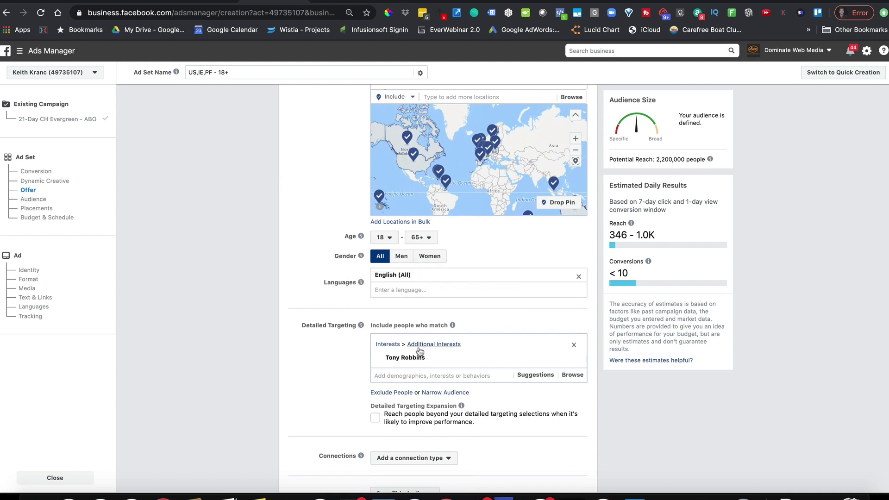
mouse_move(420, 362)
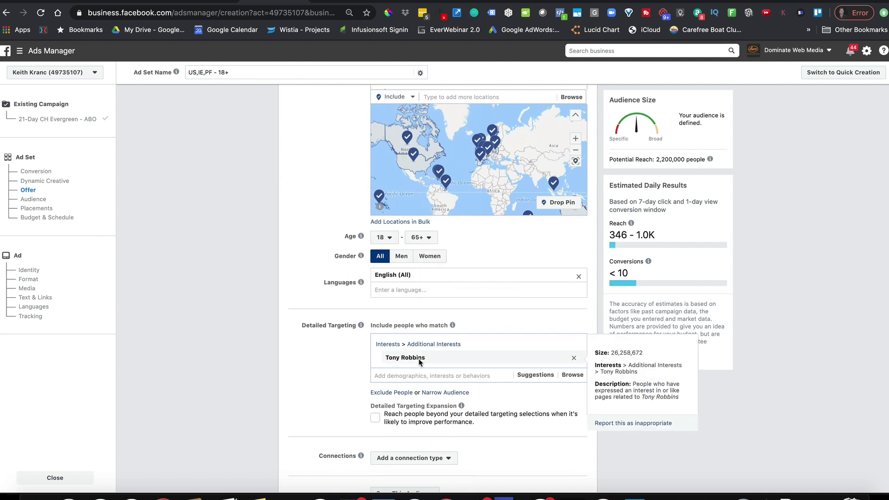
scroll(420, 361, "up", 3)
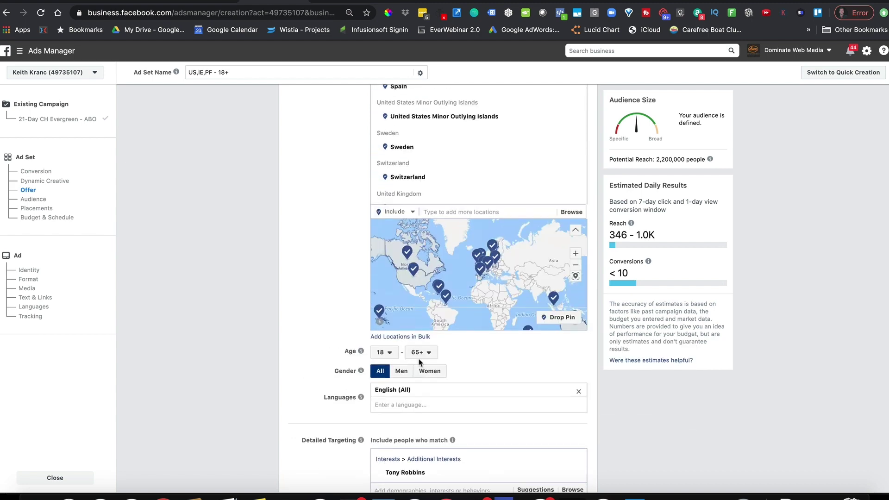
scroll(420, 361, "up", 3)
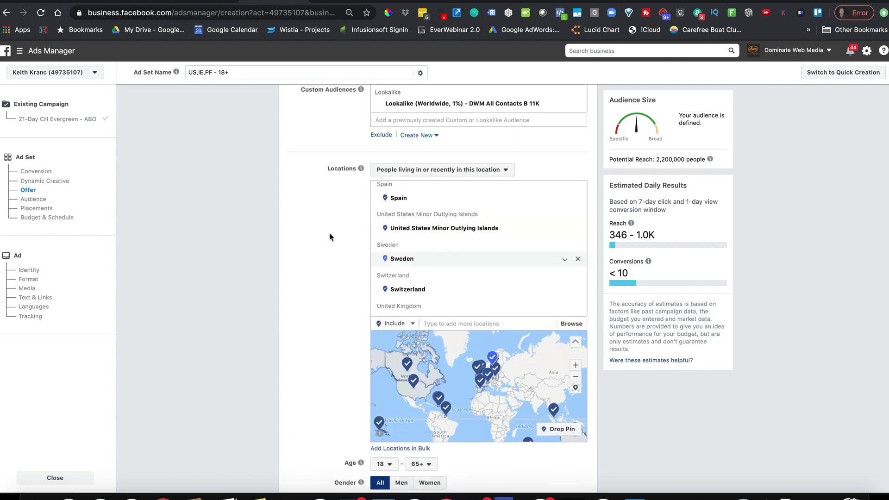
scroll(330, 237, "down", 1)
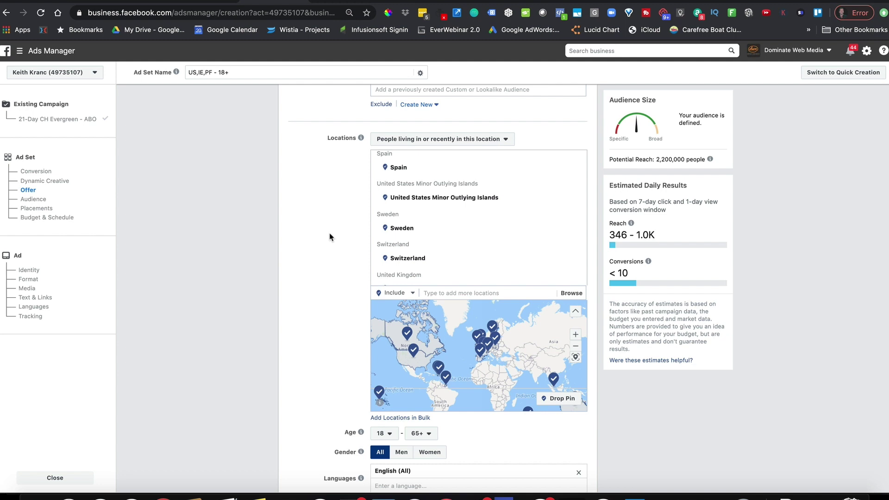
scroll(330, 237, "down", 3)
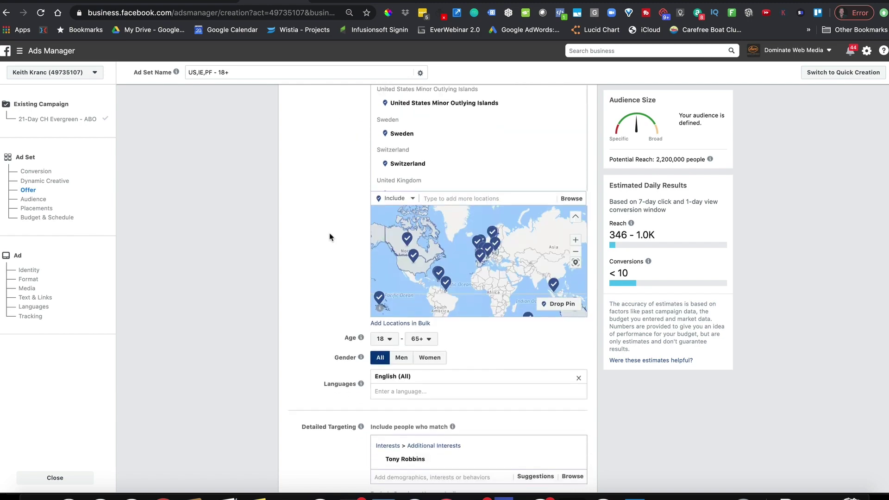
scroll(330, 235, "down", 2)
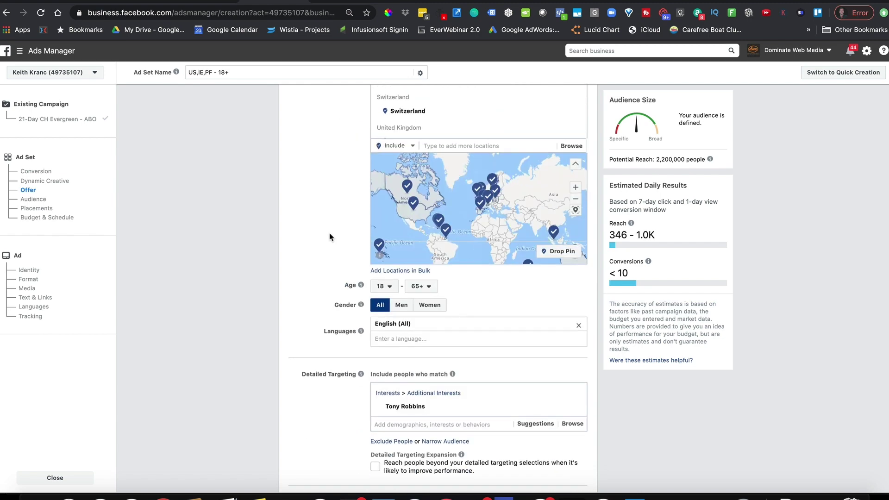
scroll(326, 280, "down", 3)
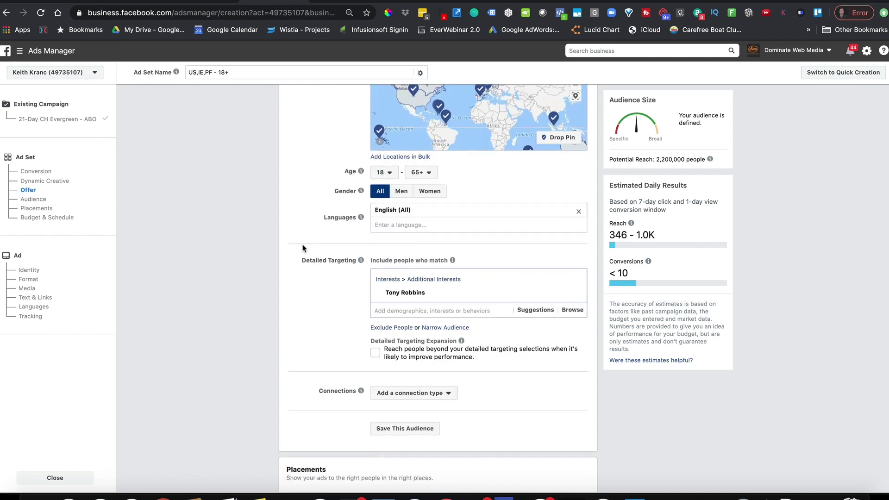
scroll(309, 282, "up", 5)
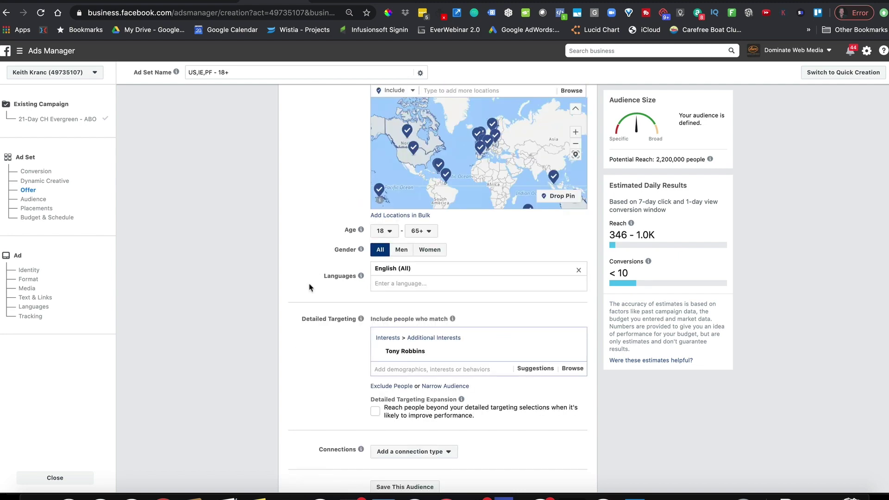
scroll(310, 185, "up", 1)
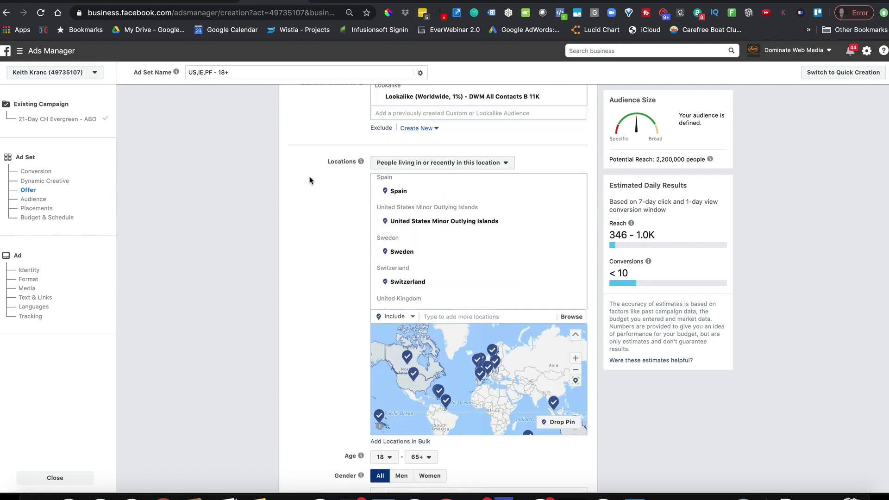
scroll(323, 267, "up", 4)
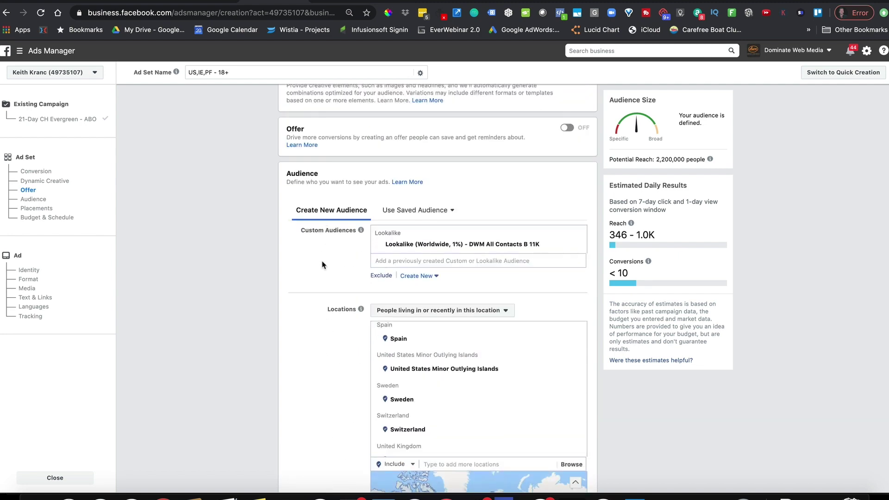
scroll(324, 259, "down", 2)
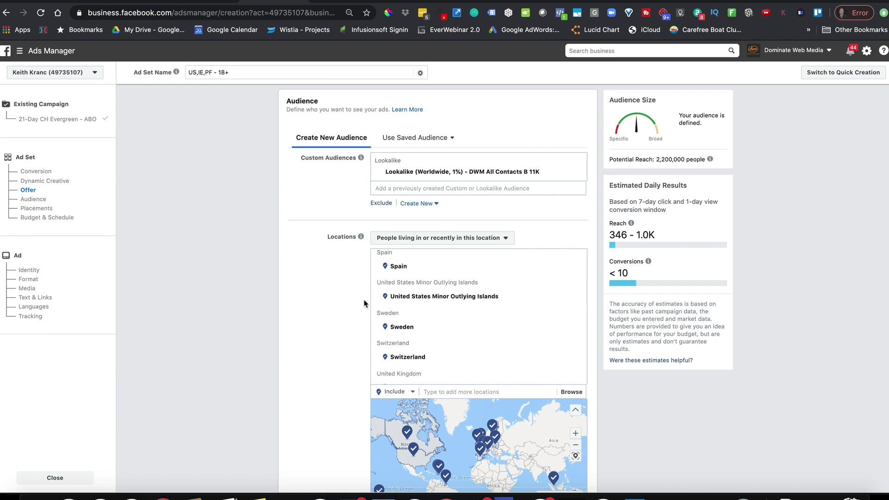
scroll(364, 303, "down", 5)
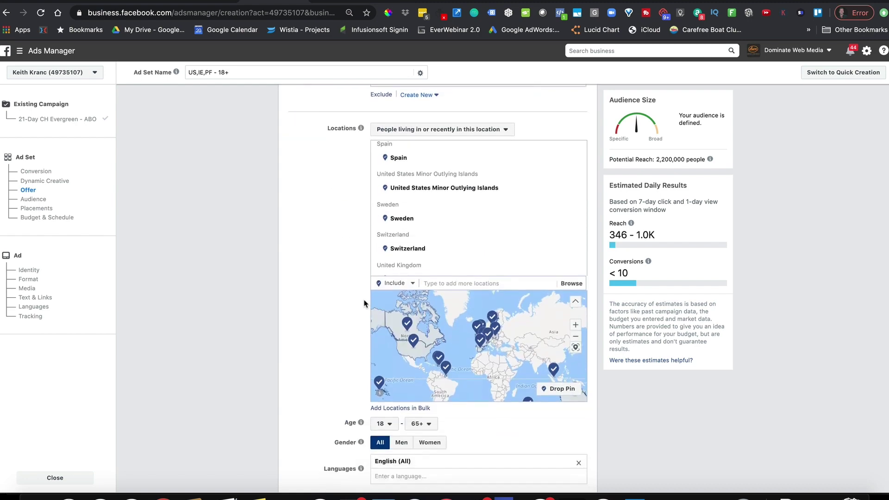
scroll(413, 246, "down", 3)
scroll(338, 224, "down", 14)
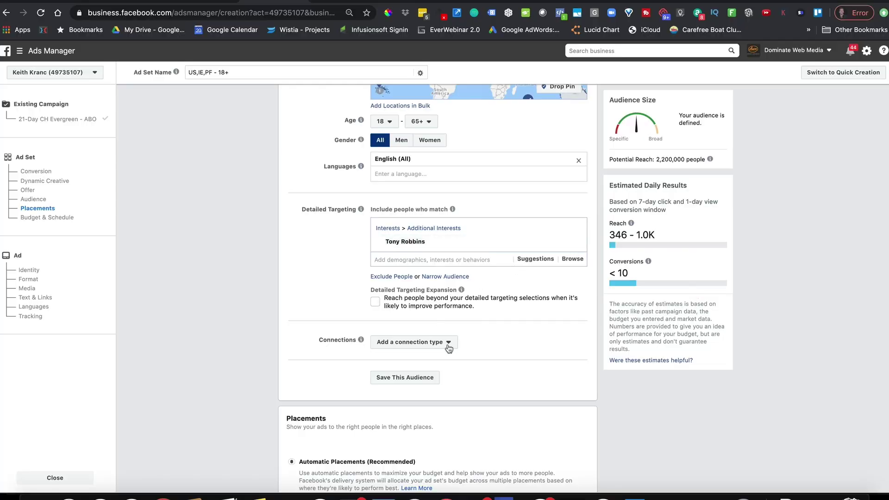
- Look through the connection types and add a Facebook Pages connection for people who like the Dominate Web Media page
left_click(448, 345)
scroll(418, 371, "down", 3)
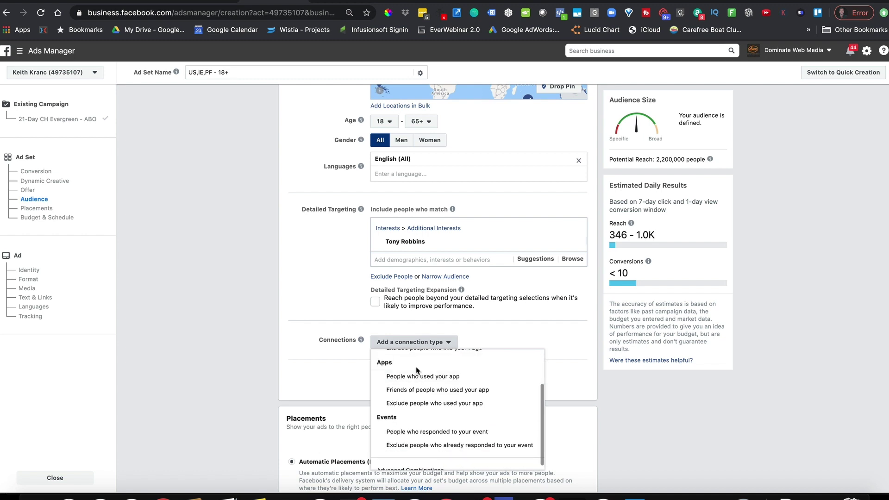
scroll(417, 371, "up", 3)
scroll(419, 383, "down", 2)
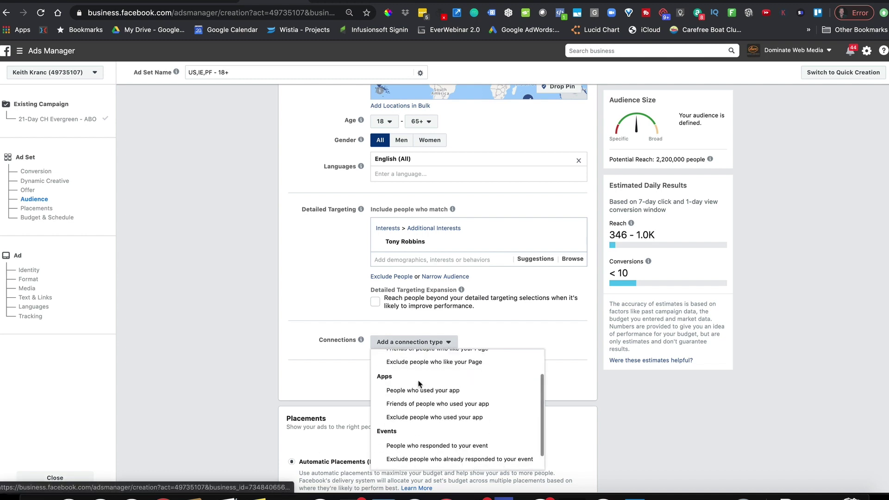
scroll(419, 389, "down", 1)
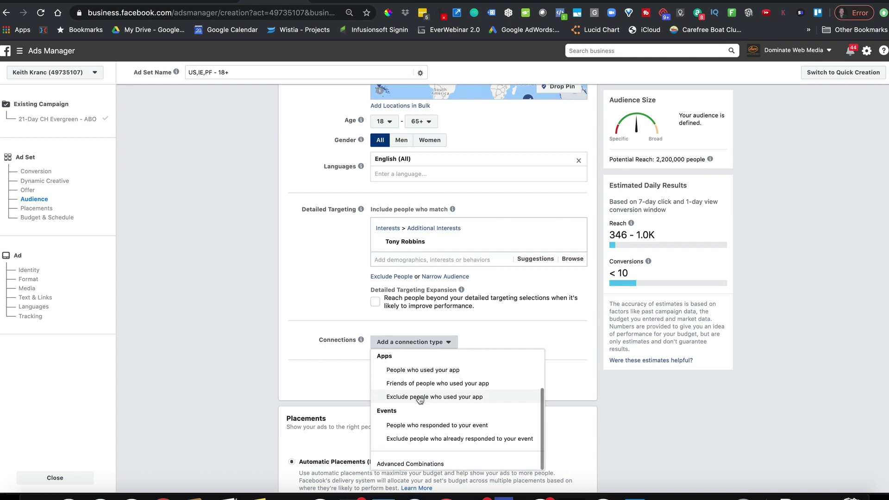
scroll(440, 458, "up", 3)
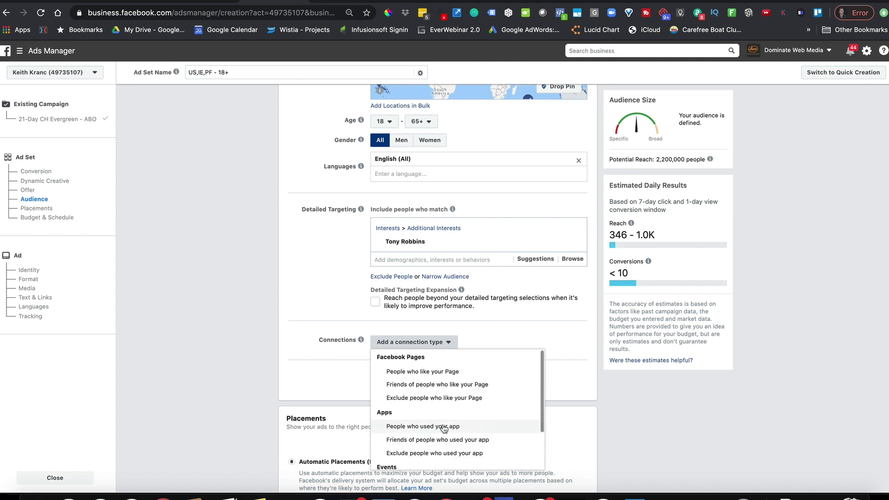
left_click(435, 375)
left_click(423, 378)
type("fom")
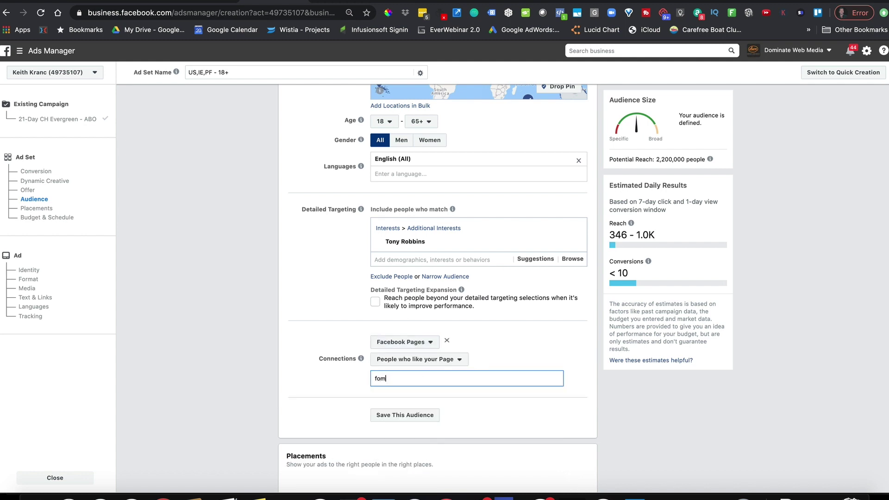
key("BackSpace")
key("BackSpace")
key("BackSpace")
type("domin")
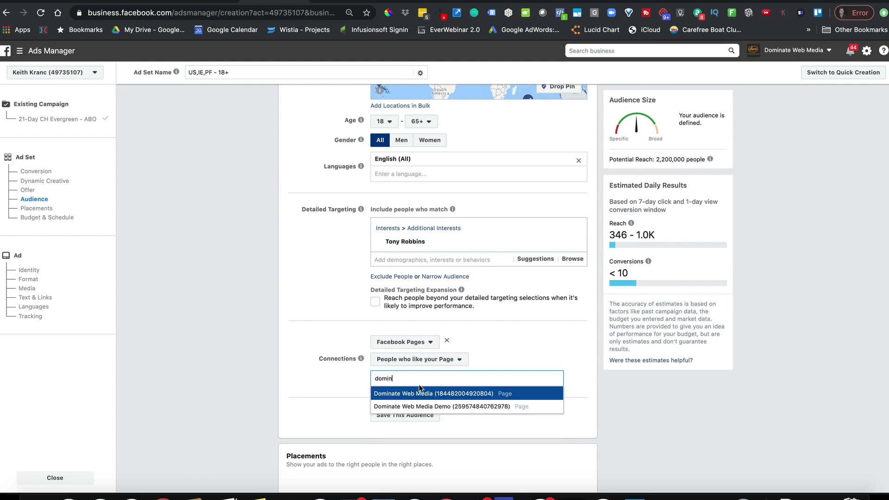
left_click(419, 393)
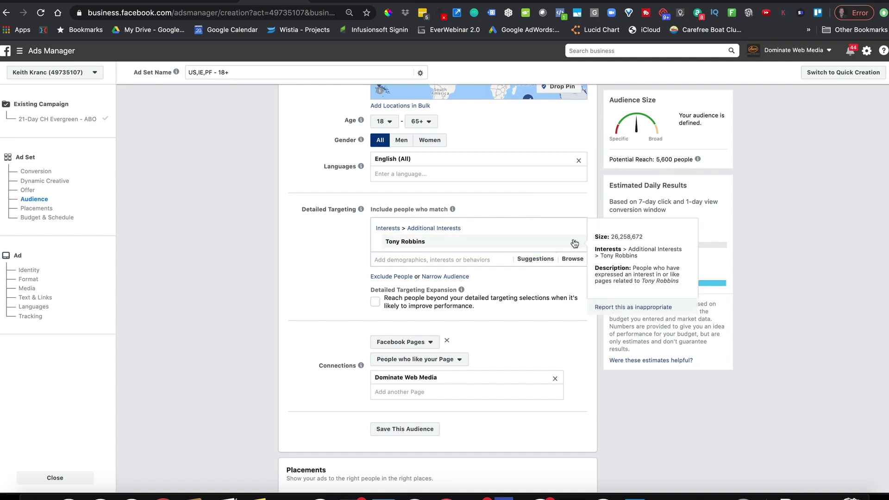
- Remove the Tony Robbins interest from detailed targeting and check the audience's lookalike and locations
left_click(574, 243)
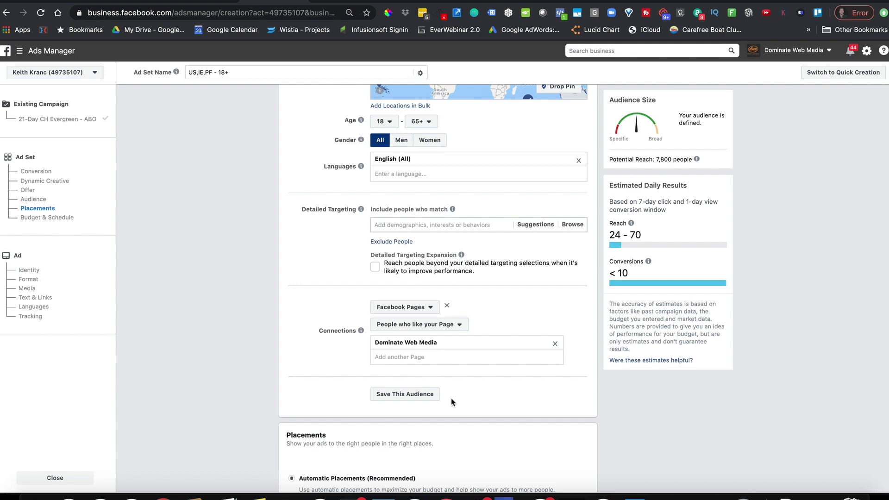
scroll(426, 357, "up", 1)
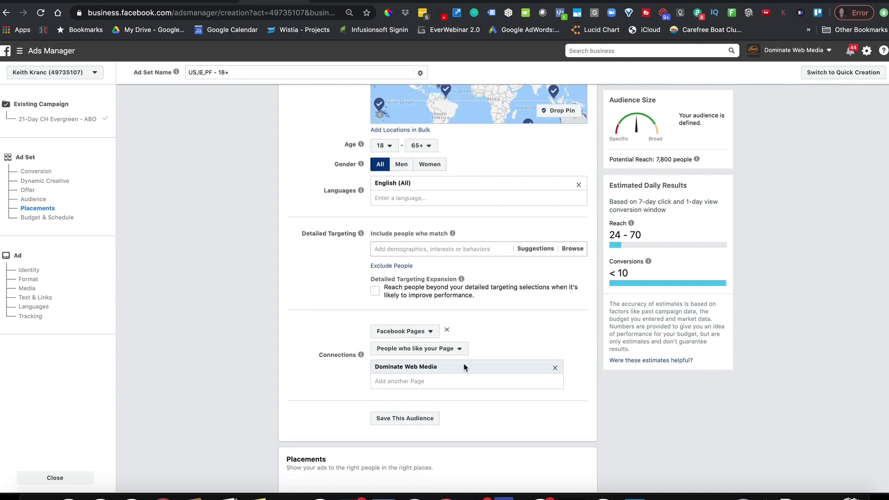
scroll(465, 368, "up", 10)
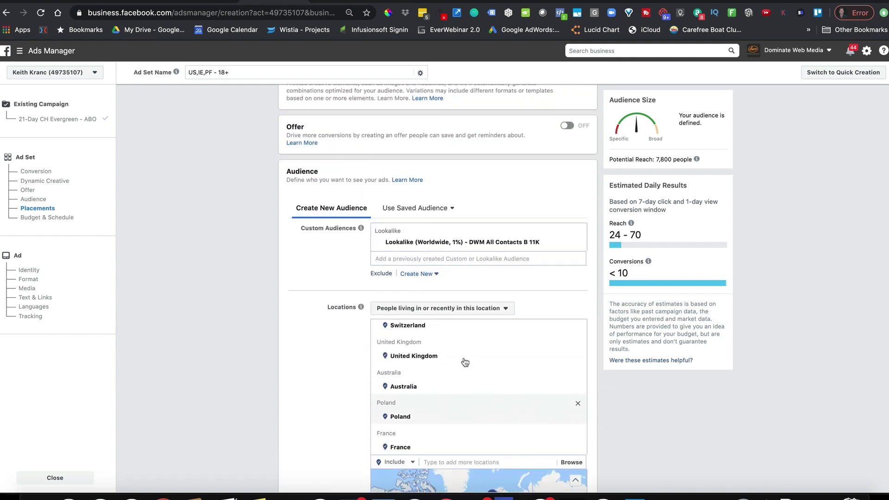
scroll(567, 265, "down", 3)
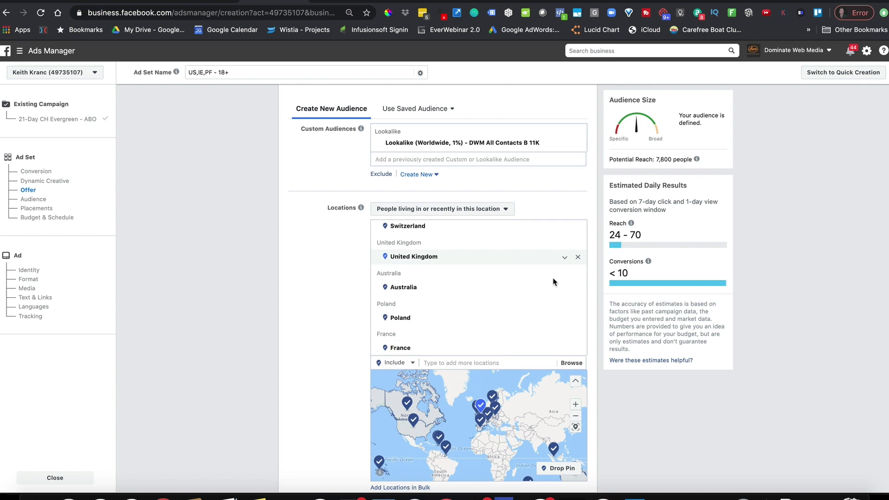
- Replace the page-likes connection with friends of people who like the Dominate Web Media page
scroll(343, 280, "down", 8)
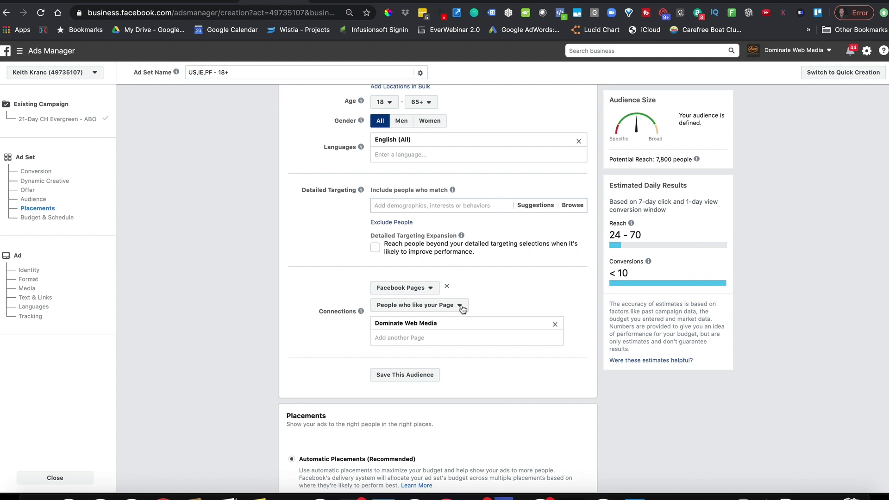
left_click(555, 325)
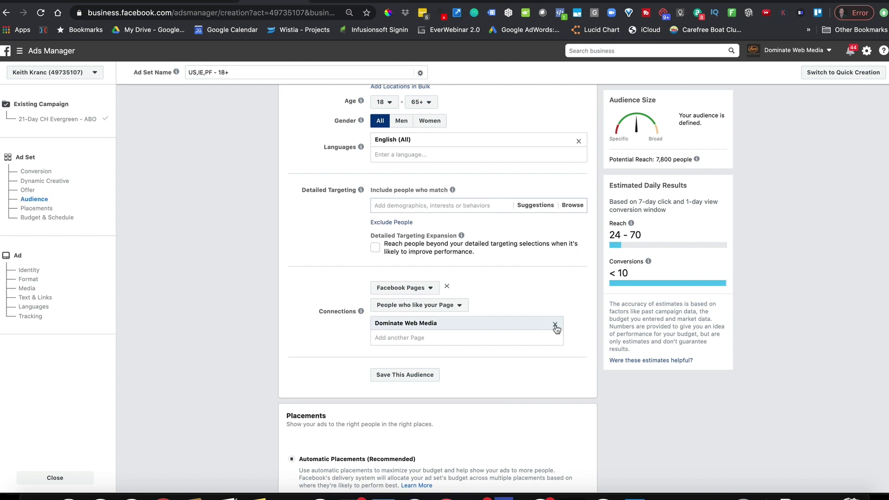
left_click(435, 305)
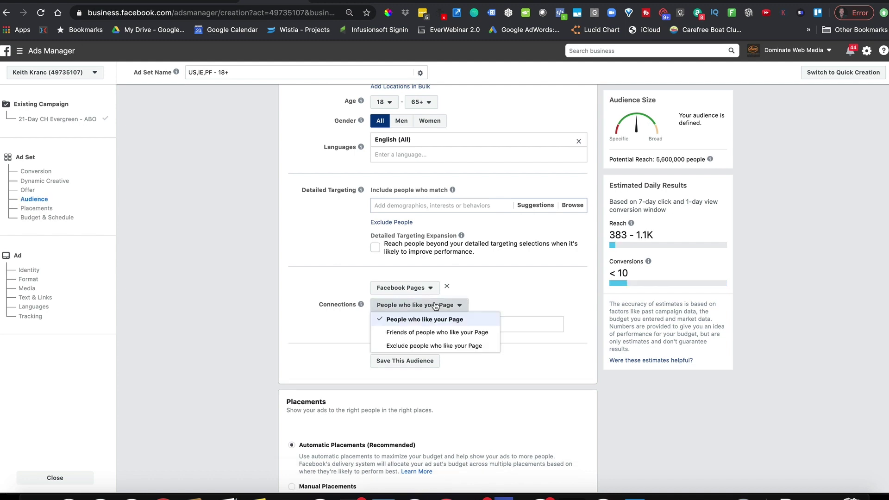
left_click(421, 333)
left_click(423, 326)
type("dom")
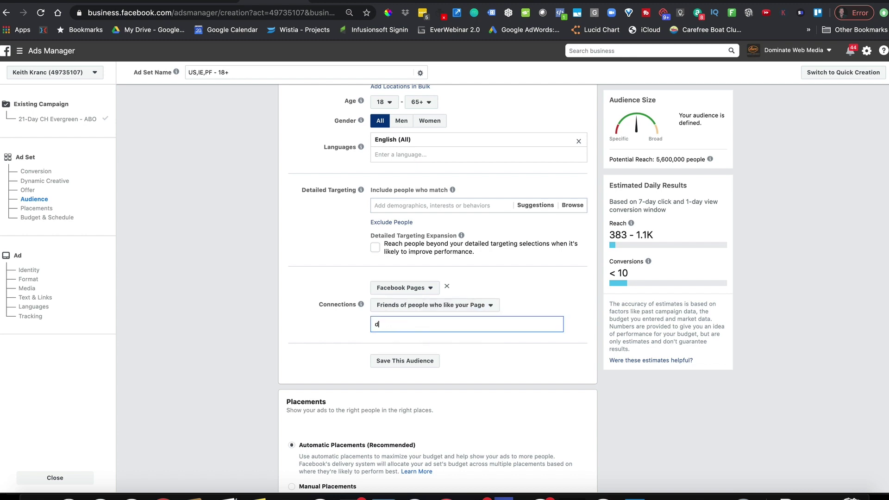
left_click(428, 339)
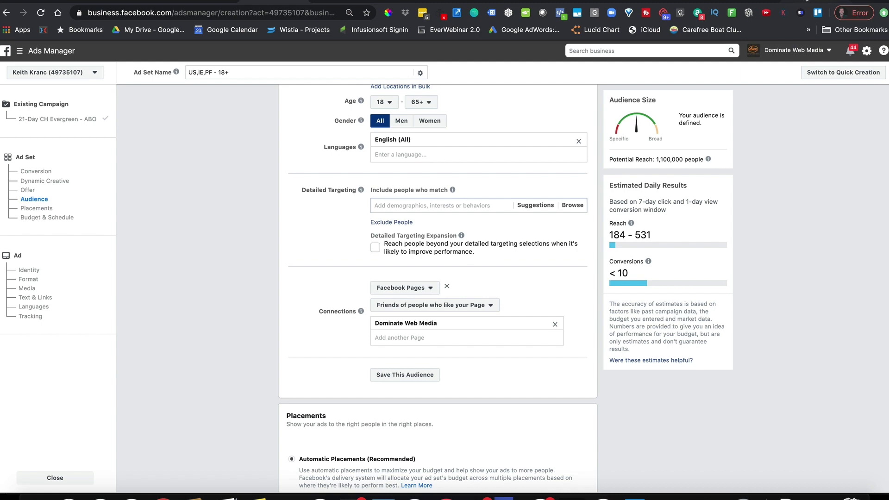
- Switch to the Facebook news feed and examine sponsored posts that show which friends like the advertiser's page
key("ctrl+Tab")
key("ctrl+Tab")
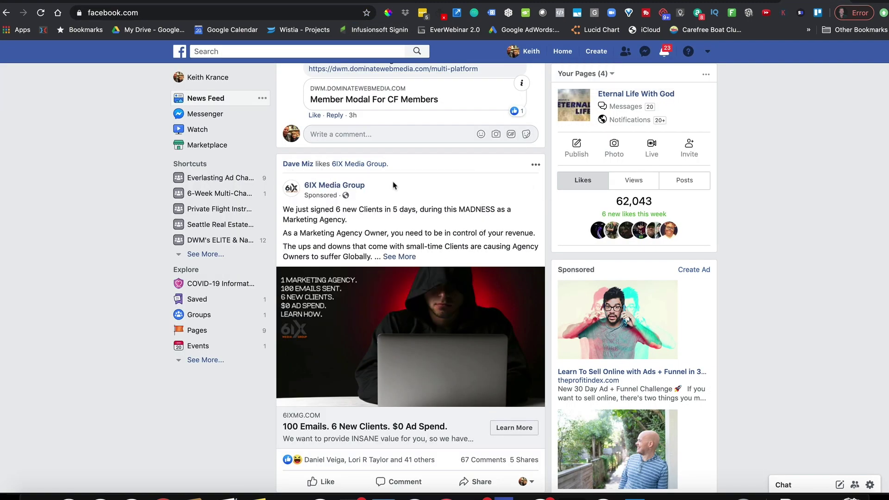
mouse_move(380, 170)
scroll(458, 265, "down", 15)
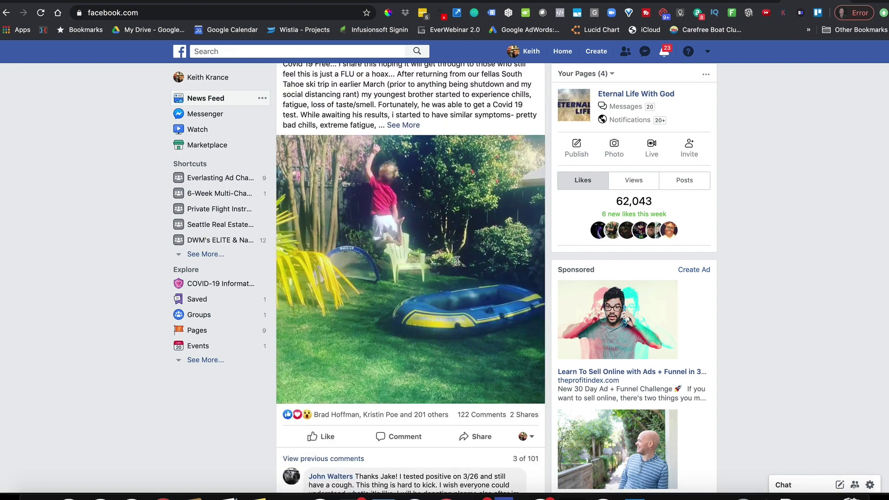
scroll(458, 261, "up", 5)
scroll(457, 263, "down", 20)
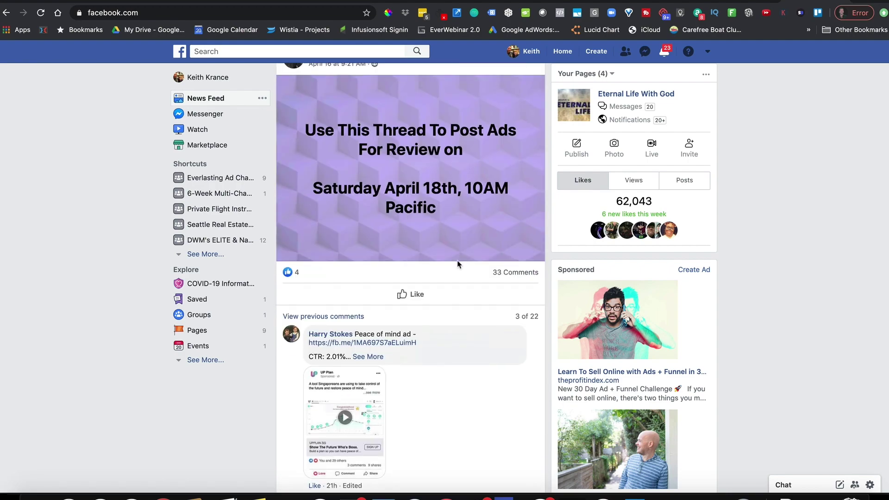
scroll(458, 265, "down", 15)
scroll(458, 265, "up", 3)
scroll(459, 265, "down", 6)
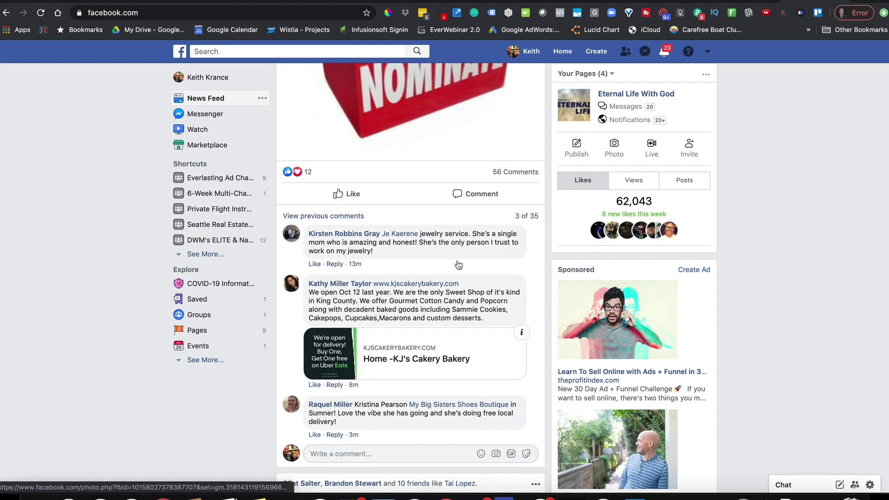
scroll(458, 265, "down", 9)
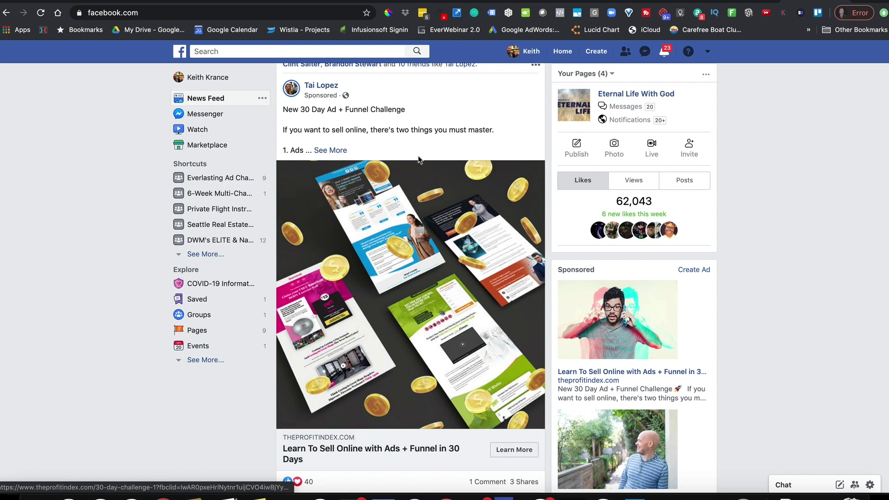
scroll(374, 184, "up", 3)
scroll(484, 211, "up", 1)
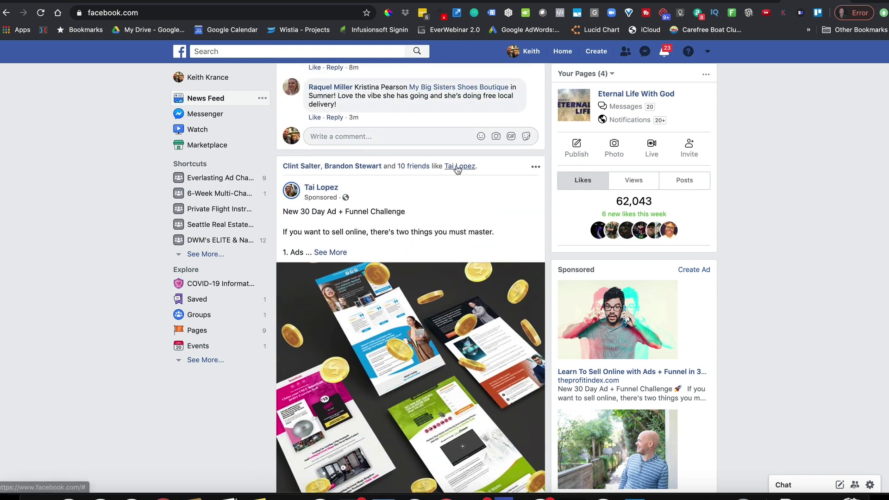
mouse_move(424, 166)
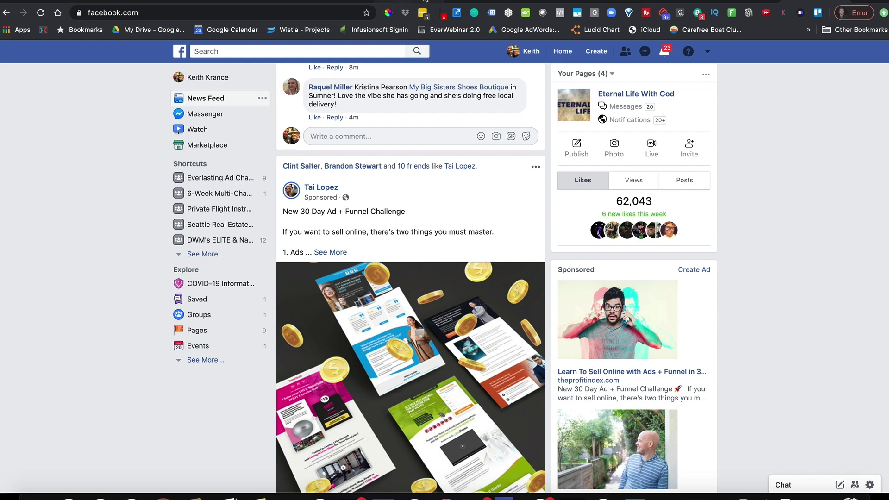
- Return to the ad set draft and review its potential reach, lookalike, locations, language, page connection, placements and budget
left_click(209, 1)
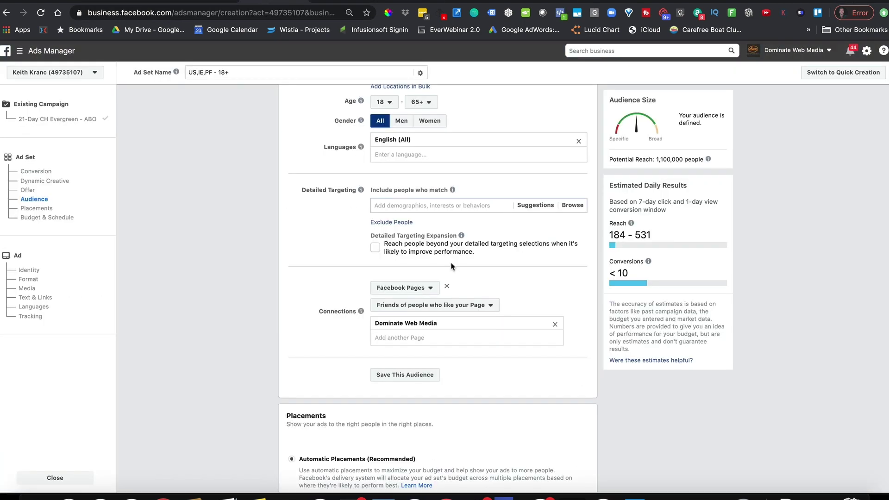
scroll(451, 266, "down", 1)
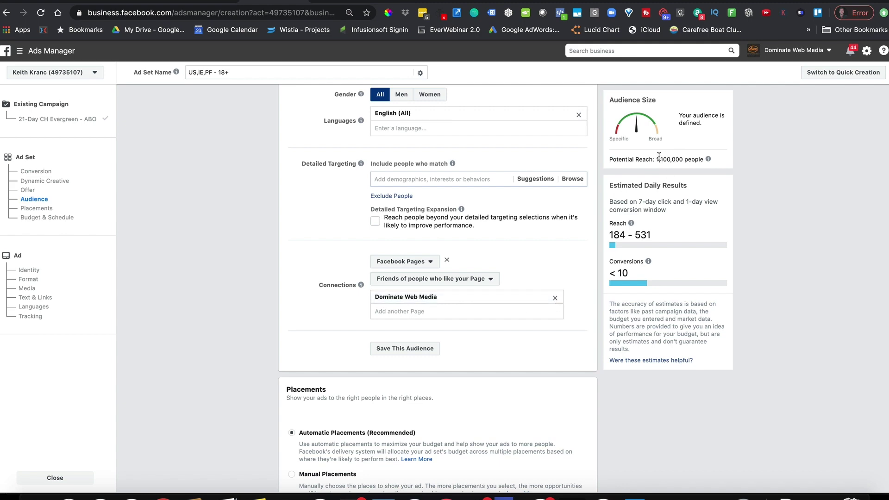
left_click_drag(658, 157, 688, 157)
left_click(576, 267)
scroll(576, 268, "up", 10)
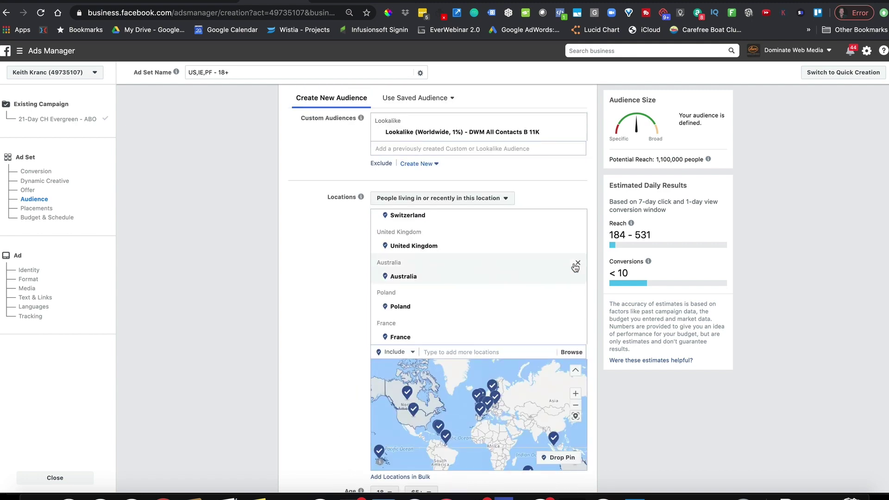
scroll(474, 150, "down", 12)
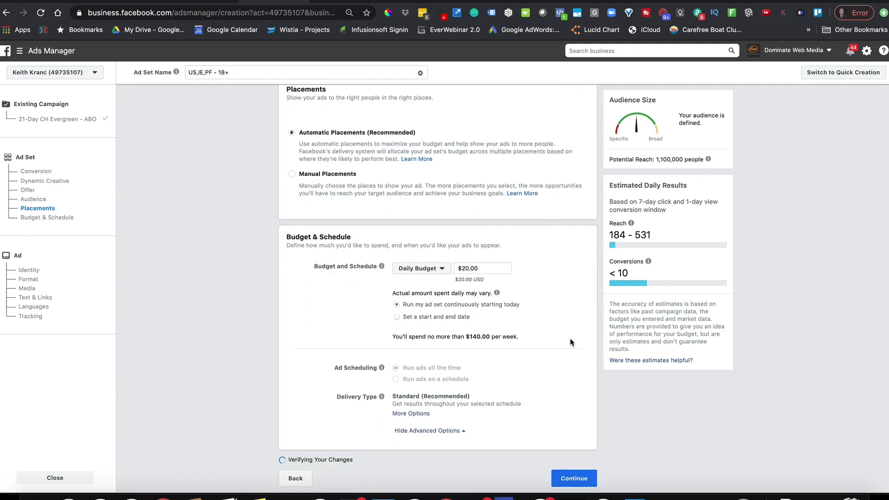
scroll(571, 341, "up", 5)
scroll(571, 333, "up", 2)
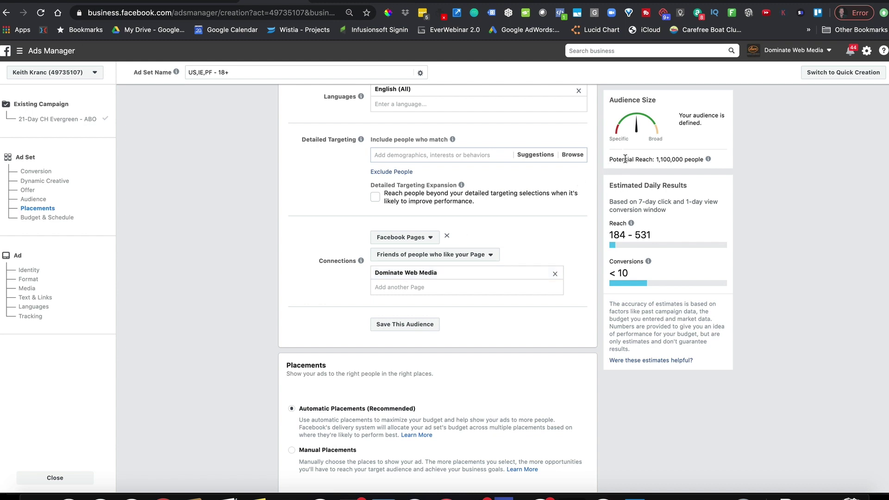
left_click_drag(610, 159, 696, 160)
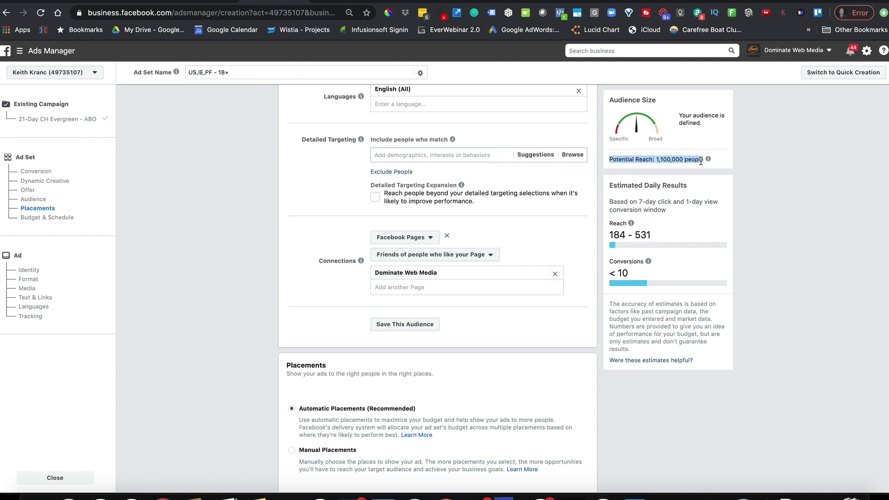
left_click(522, 241)
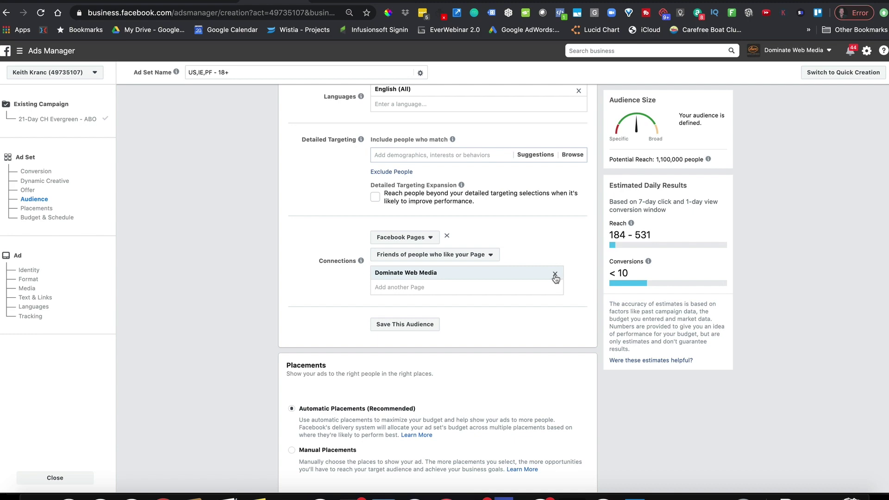
scroll(556, 278, "up", 2)
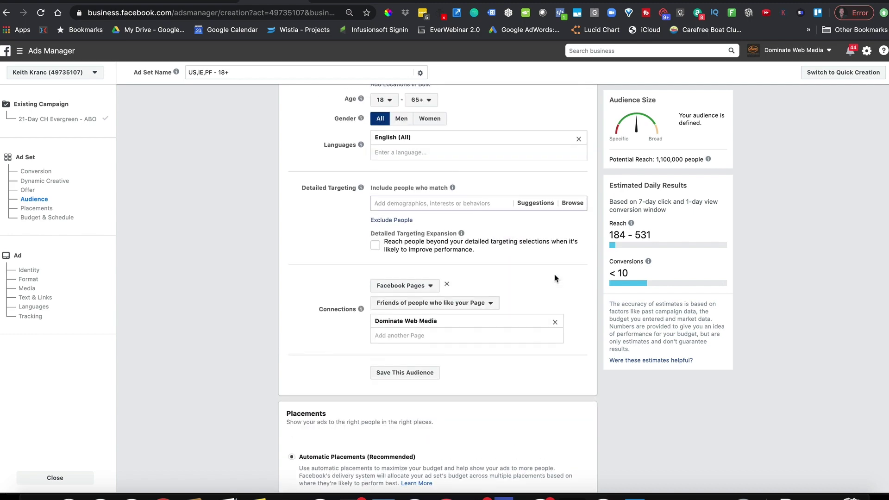
scroll(537, 310, "up", 4)
scroll(483, 384, "up", 5)
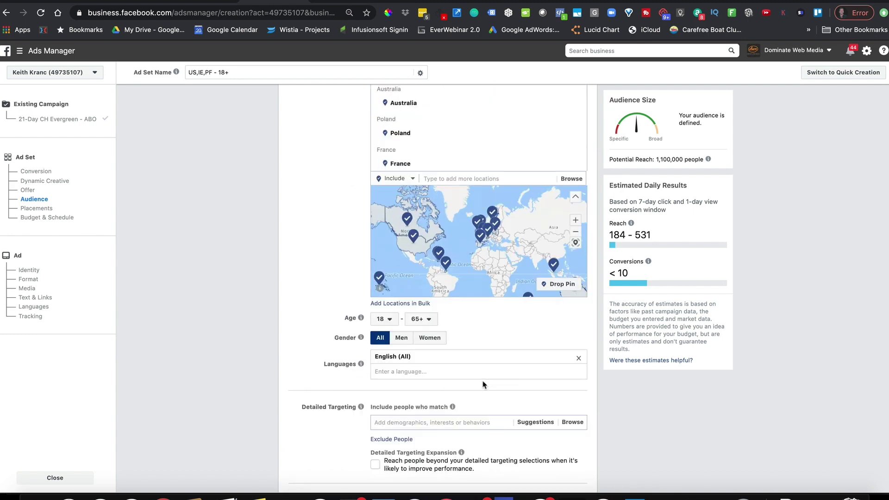
scroll(483, 384, "down", 5)
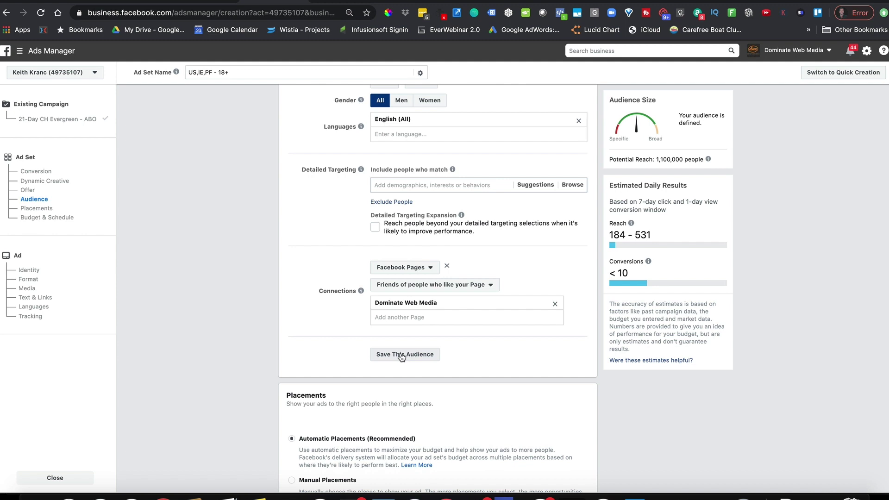
- Switch to the Keynote presentation and go over the custom audience, lookalike and connection points on the Facebook Ad Targeting slide
left_click(617, 497)
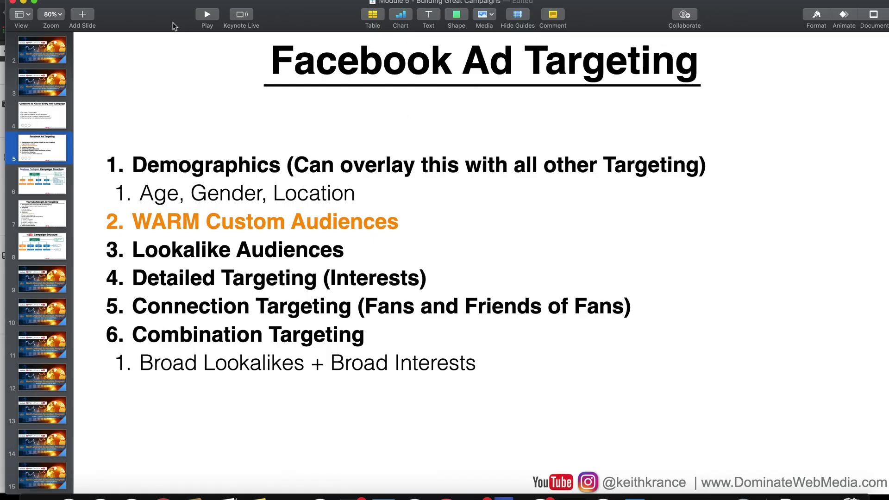
left_click(175, 181)
double_click(178, 223)
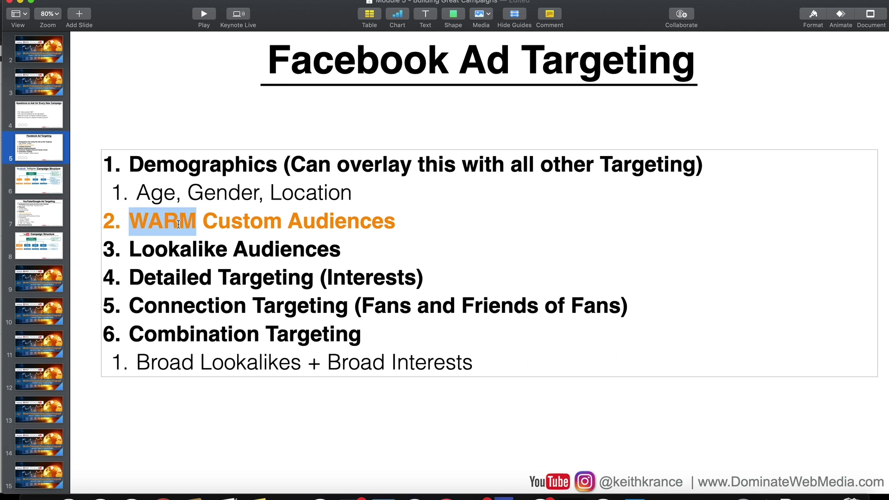
left_click(179, 250)
left_click(172, 301)
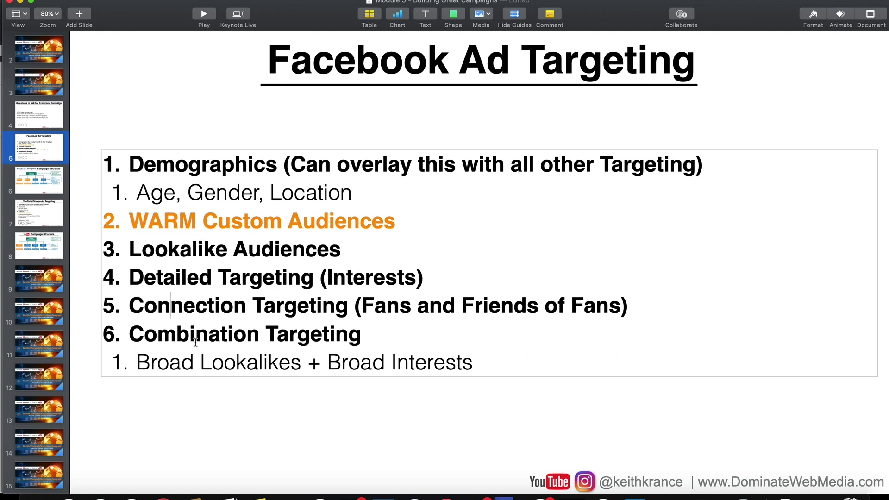
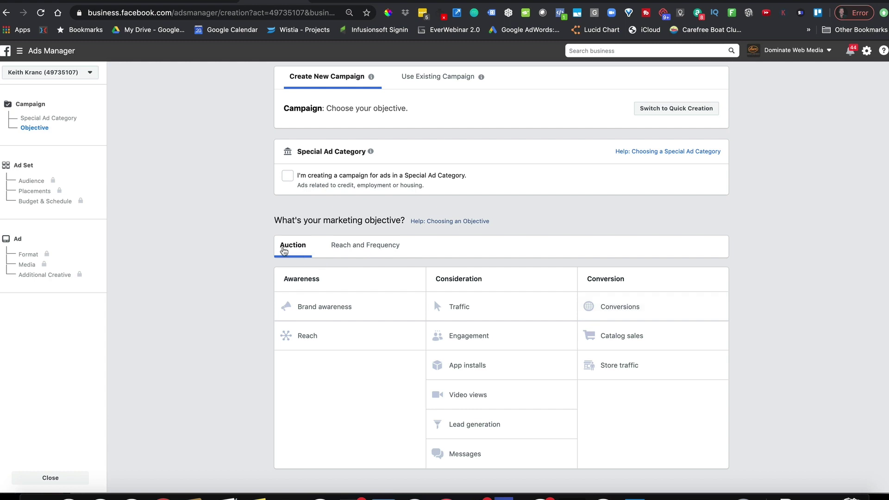
- Compare the Reach and Frequency objectives with the Auction ones, and select the Conversions objective under Auction
left_click(360, 250)
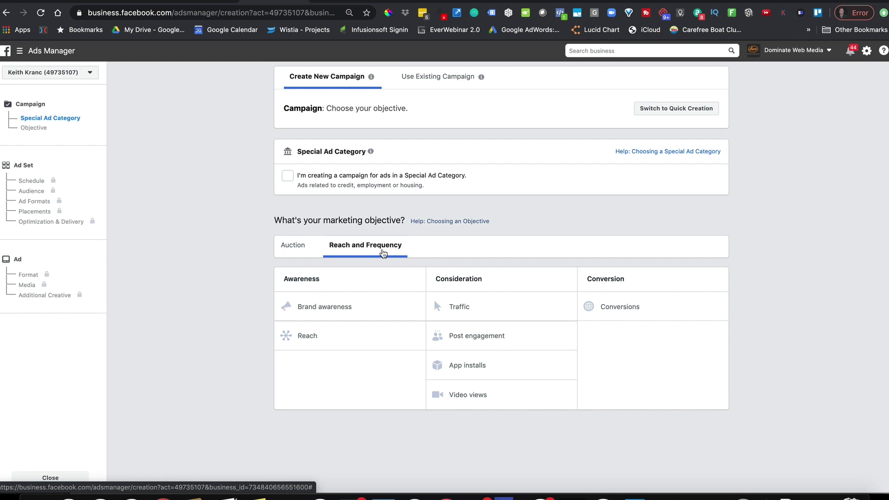
left_click(286, 251)
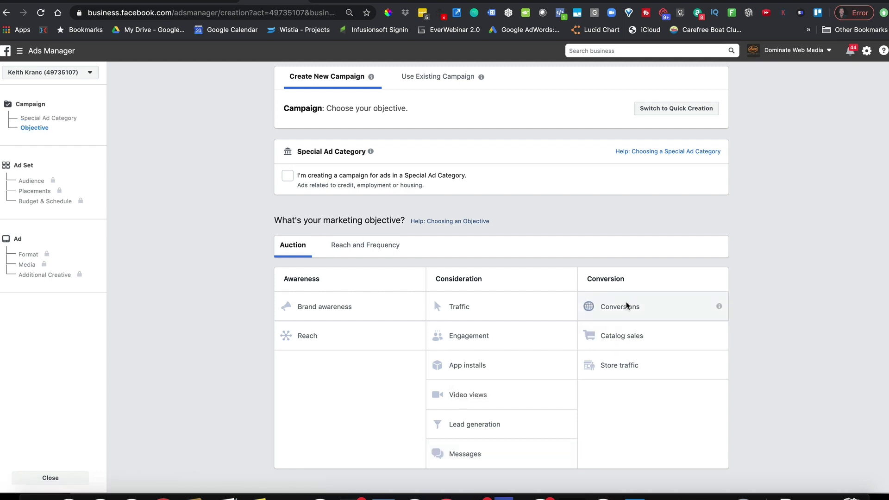
left_click(625, 310)
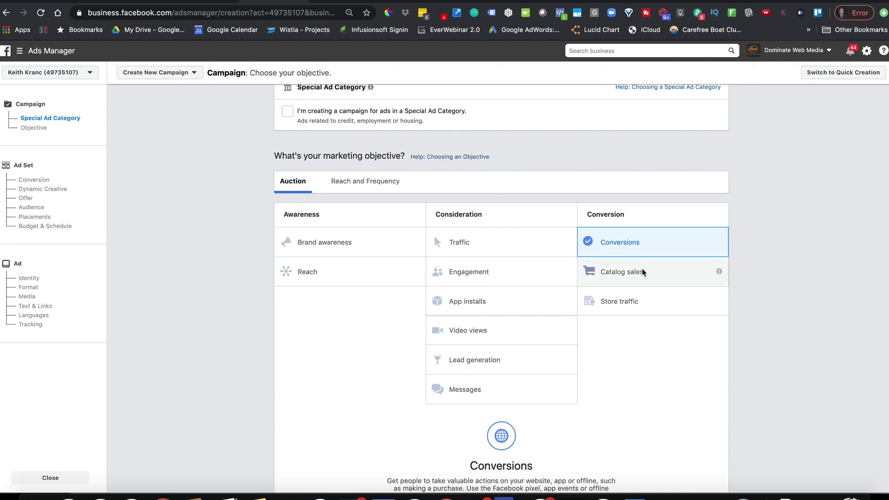
- Name the new conversions campaign "21-Day CH Conv."
scroll(643, 272, "down", 3)
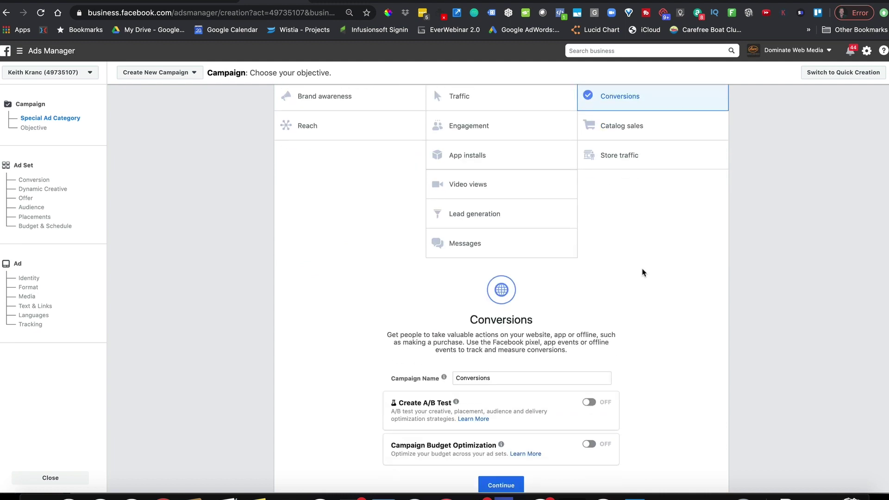
scroll(643, 272, "down", 2)
double_click(479, 312)
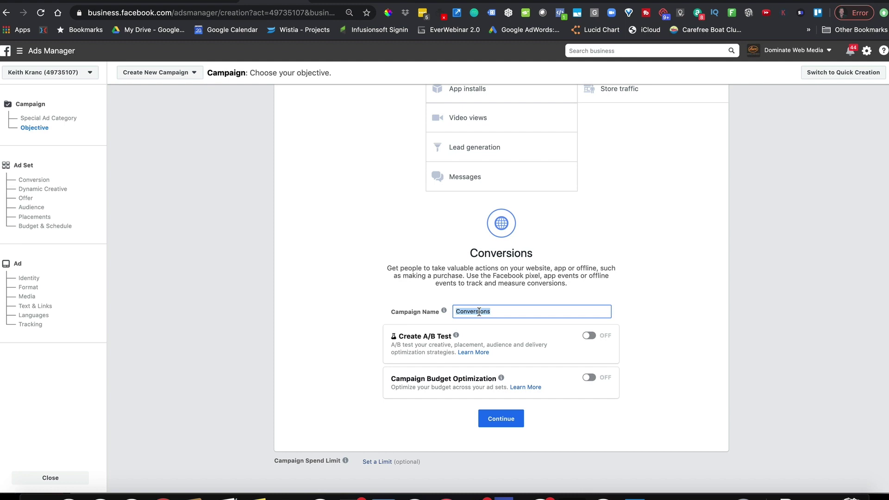
type("Ev")
key("BackSpace")
type("21-Day CH Co")
type("nv.")
- Turn on Campaign Budget Optimization and compare its daily budget setting with the campaign structure slide in Keynote
left_click(588, 379)
scroll(680, 369, "down", 3)
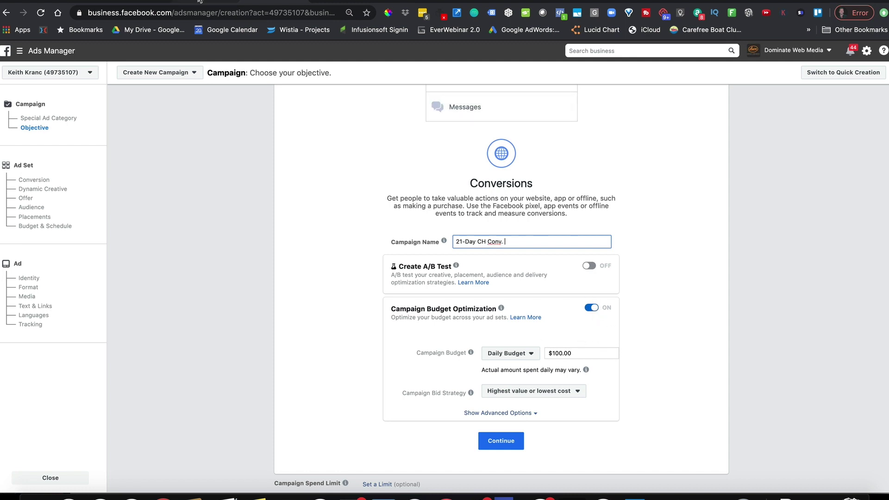
left_click(560, 353)
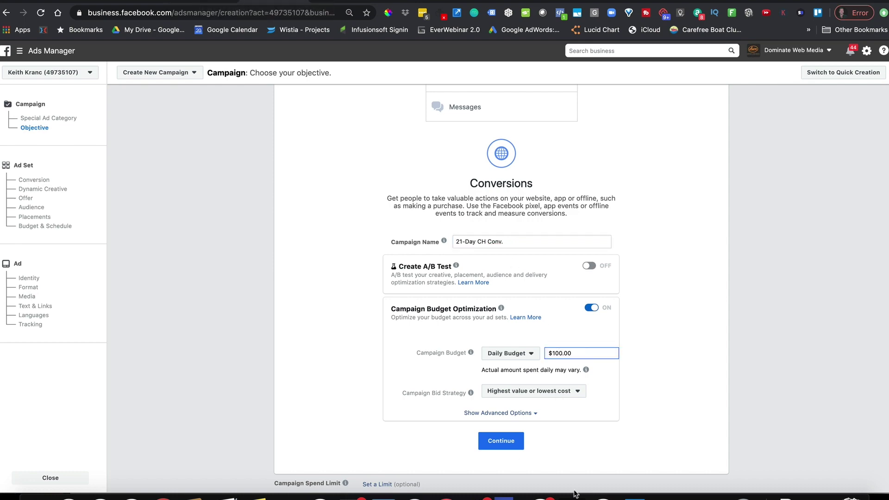
left_click(635, 496)
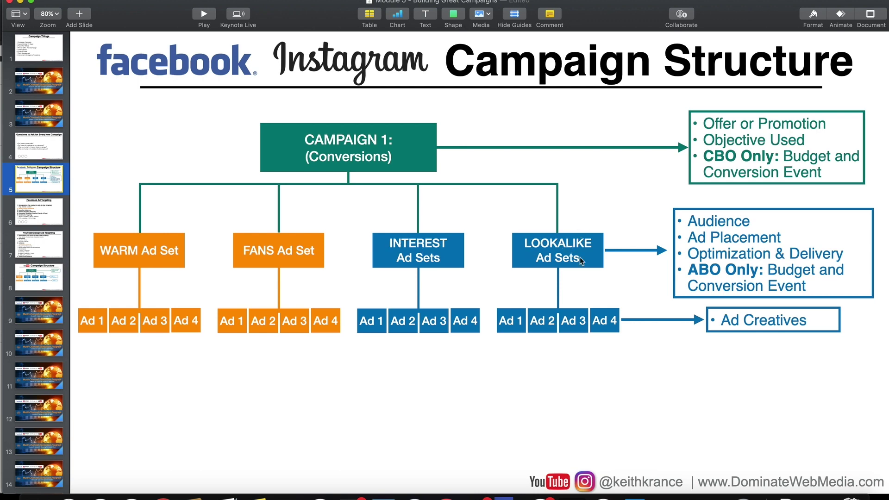
key("super+Tab")
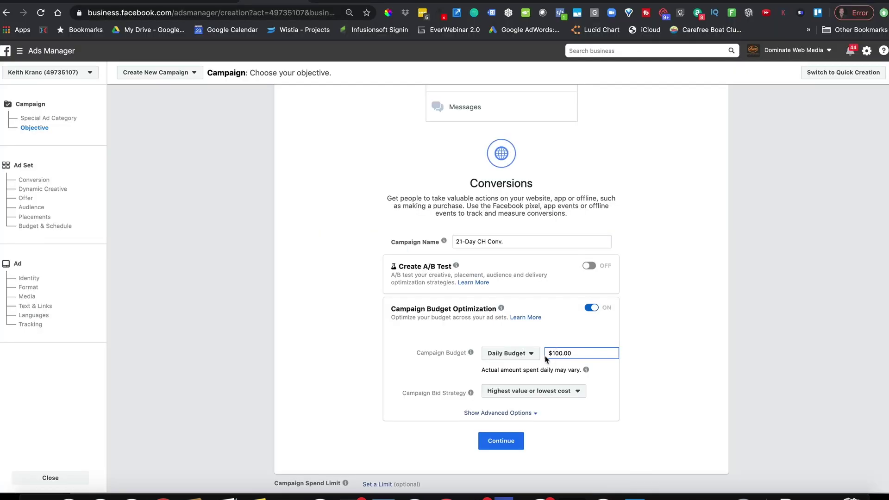
- Turn off Campaign Budget Optimization and check the ad set level budgeting on the campaign structure slide in Keynote
left_click(593, 308)
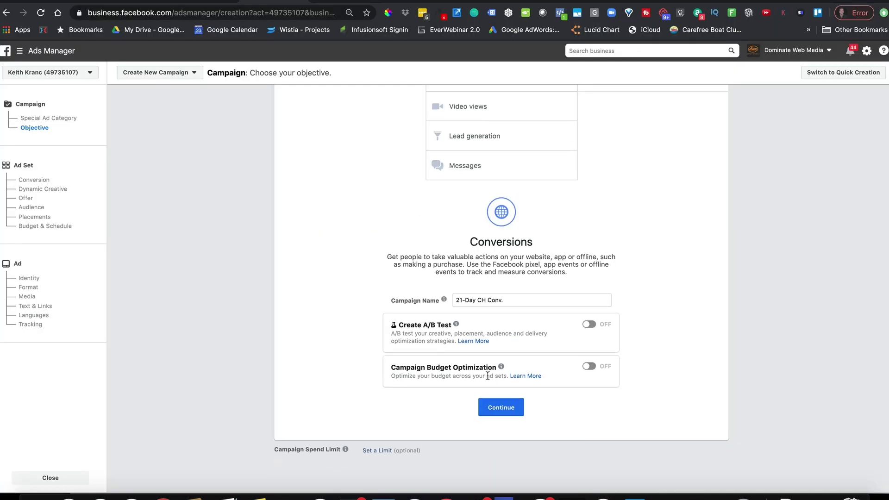
key("super+Tab")
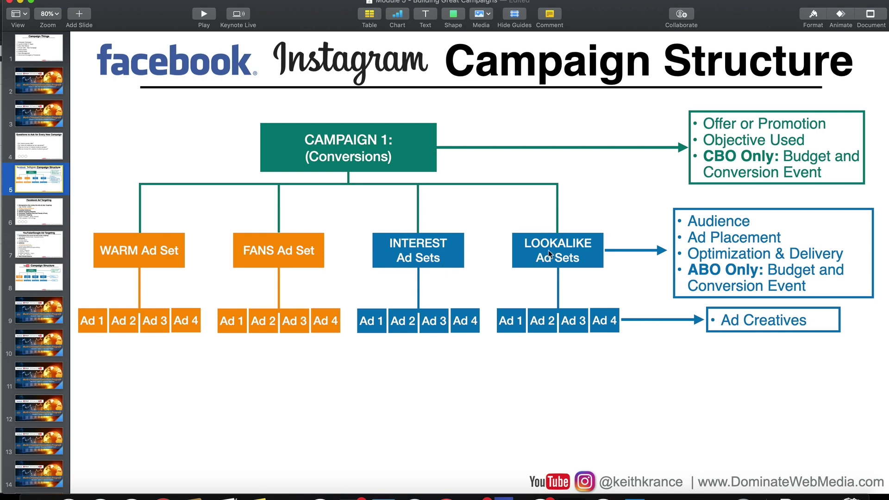
key("super+Tab")
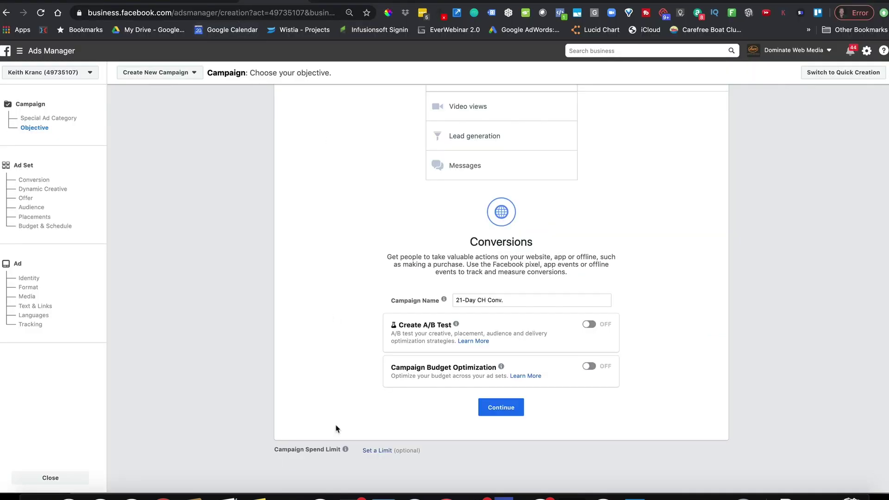
- Open the ad sets of the existing 21-Day CH Evergreen - ABO campaign to view their individual budgets
left_click(198, 1)
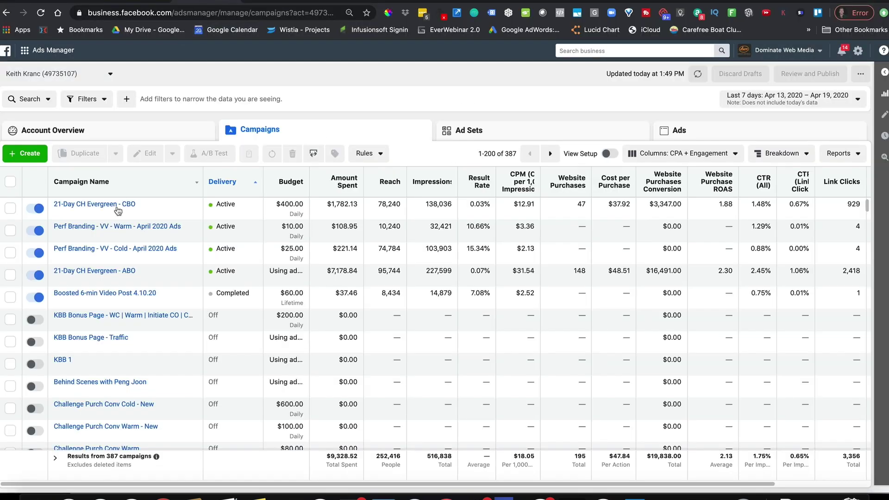
left_click(90, 272)
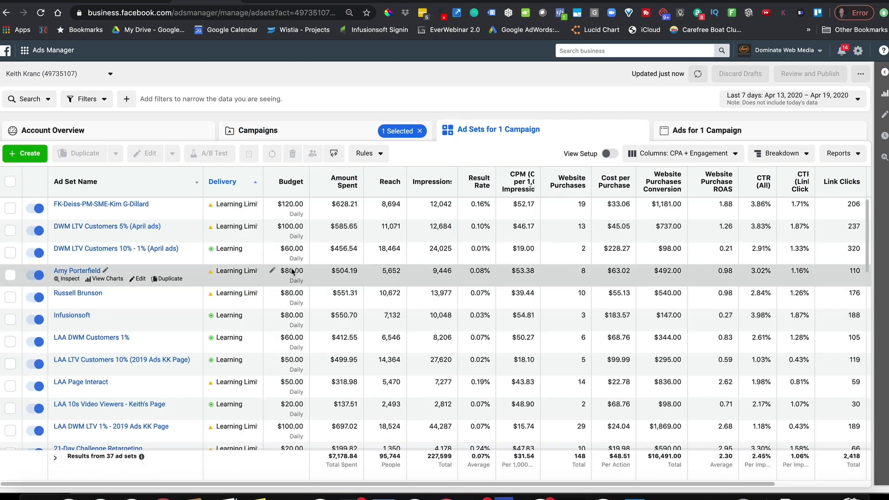
- Return to the campaign list, deselect 21-Day CH Evergreen - ABO and open the ad sets of 21-Day CH Evergreen - CBO
scroll(292, 384, "down", 1)
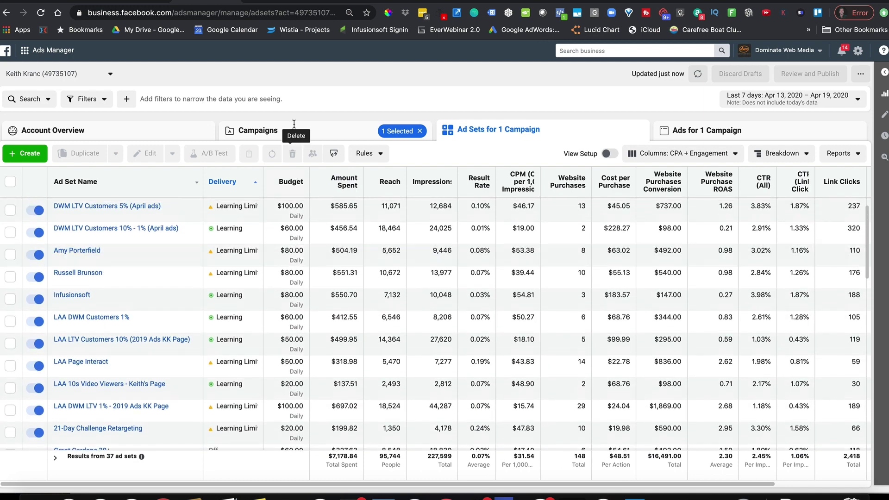
left_click(290, 134)
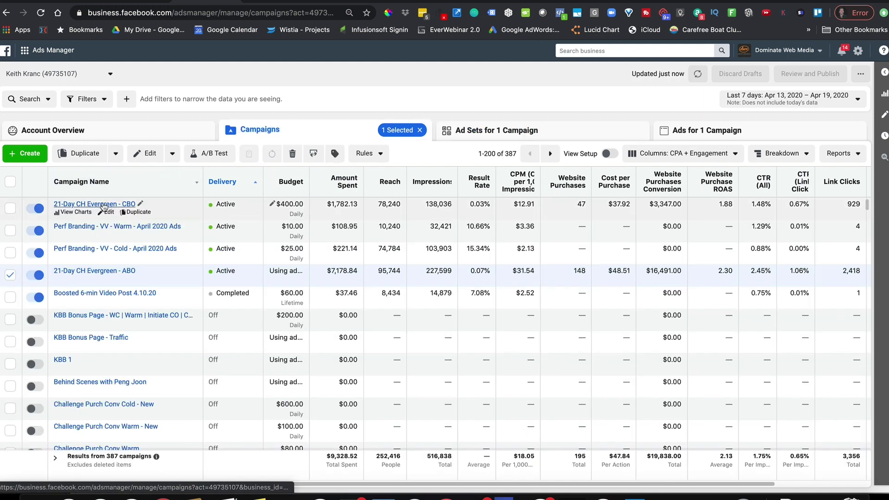
left_click(10, 275)
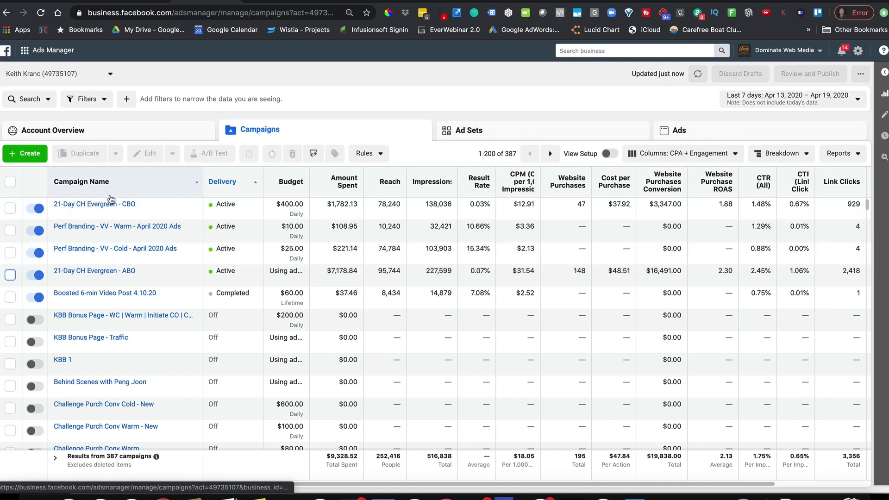
mouse_move(110, 206)
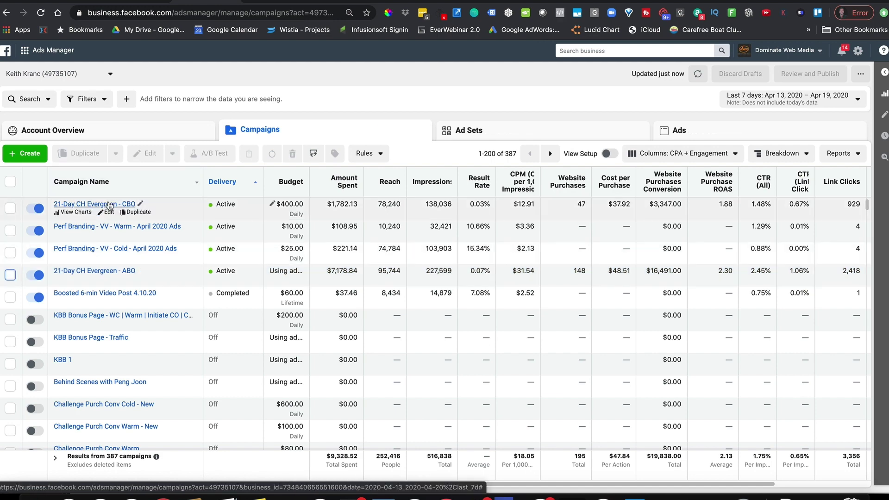
left_click(111, 204)
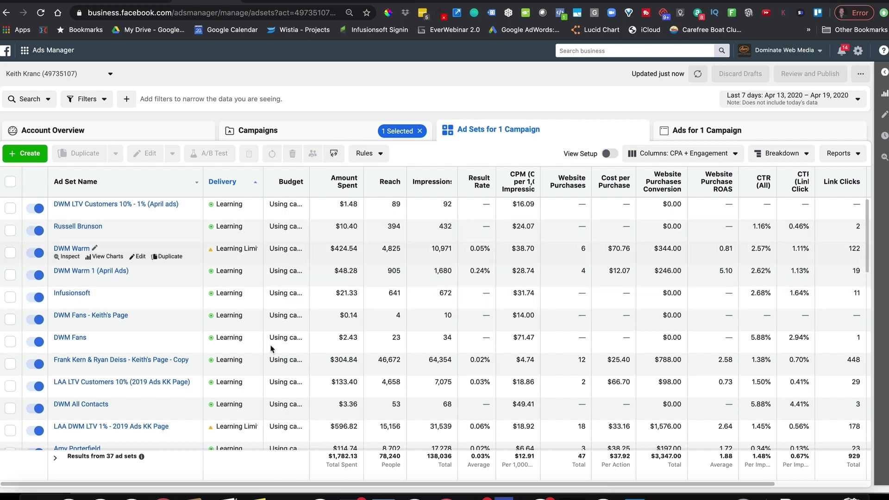
- Widen the Budget column to inspect the CBO ad sets' budgets, and return to the campaign list to check the campaign-level budget
mouse_move(303, 202)
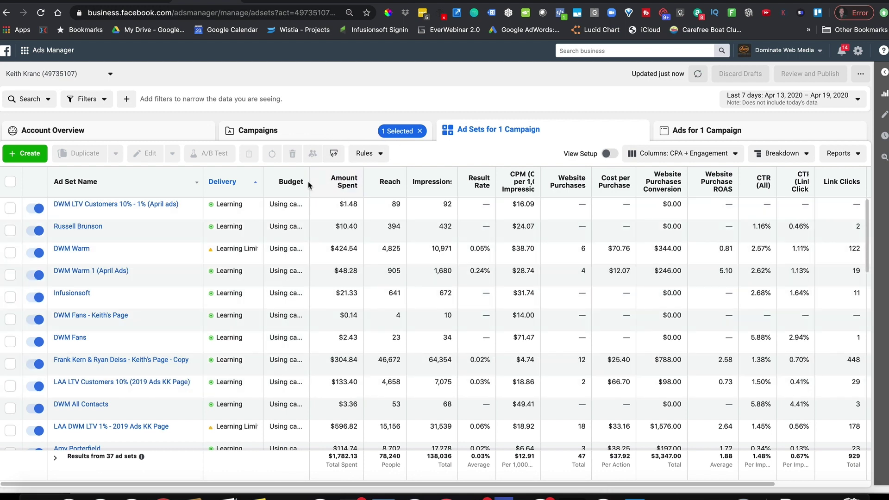
left_click_drag(309, 185, 357, 186)
mouse_move(307, 217)
left_click(340, 135)
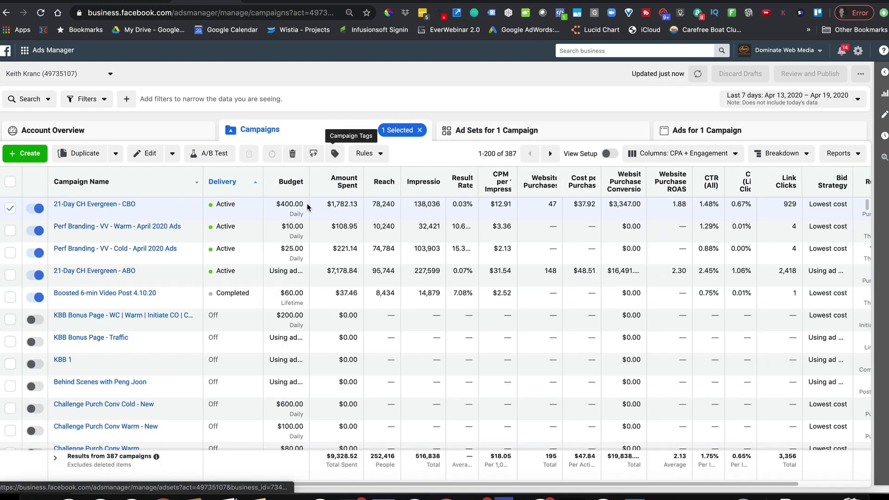
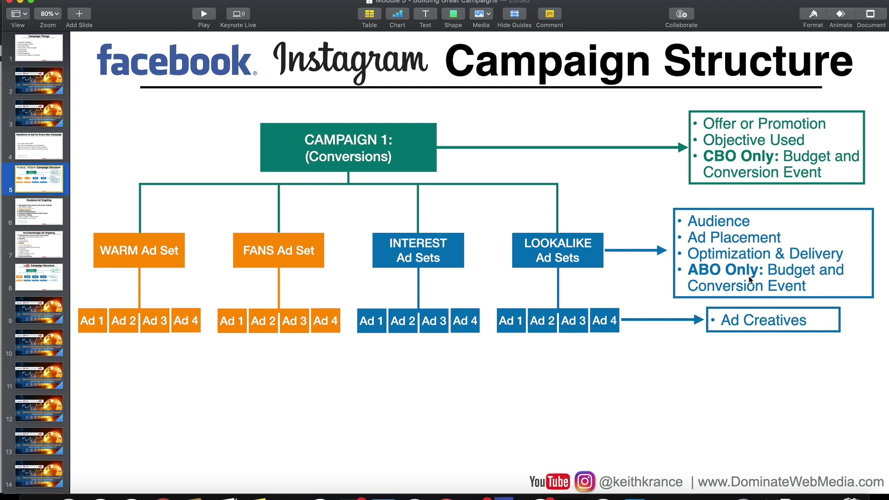
- Review the ABO Only budget and conversion event bullet on the Keynote campaign structure slide, and switch back to Ads Manager in the browser
double_click(783, 270)
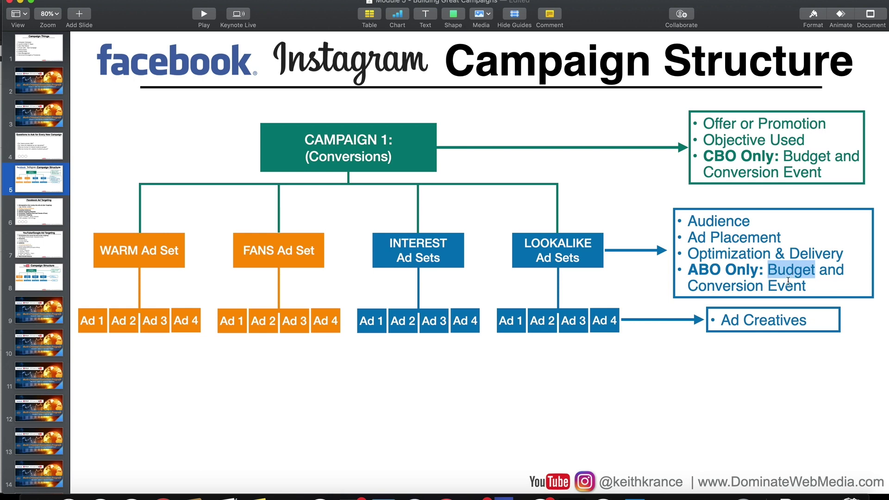
left_click(802, 285)
key("super+Tab")
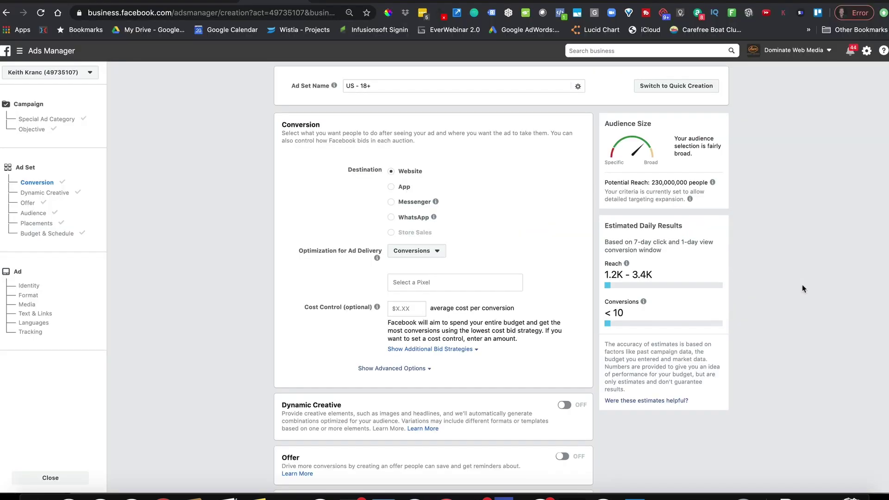
- Select the second listed pixel for the new ad set and set its conversion event to Purchase
scroll(512, 187, "down", 1)
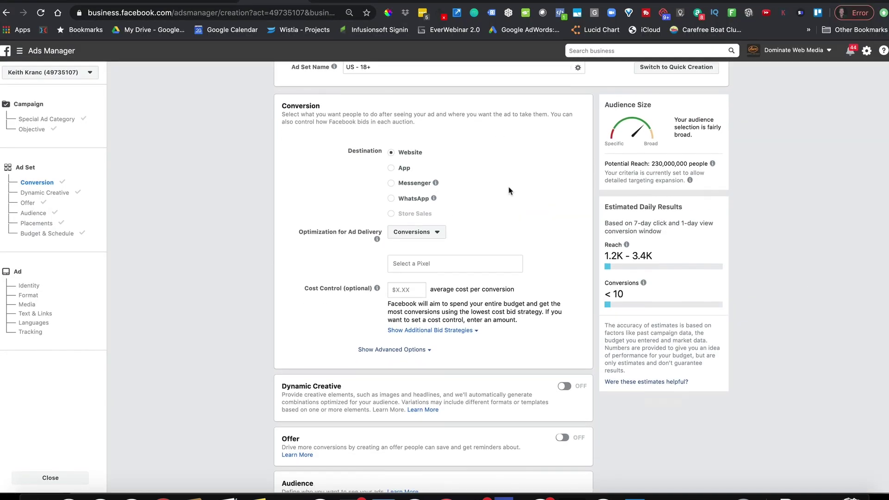
left_click(413, 264)
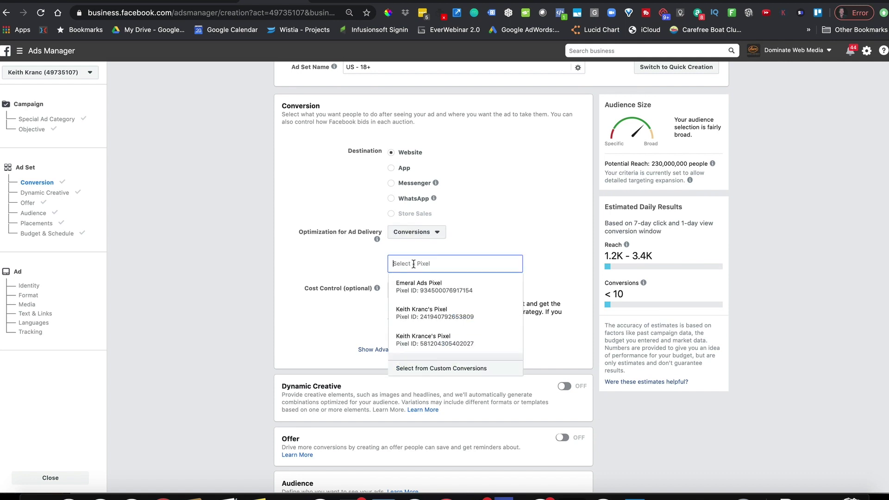
left_click(424, 314)
left_click(415, 293)
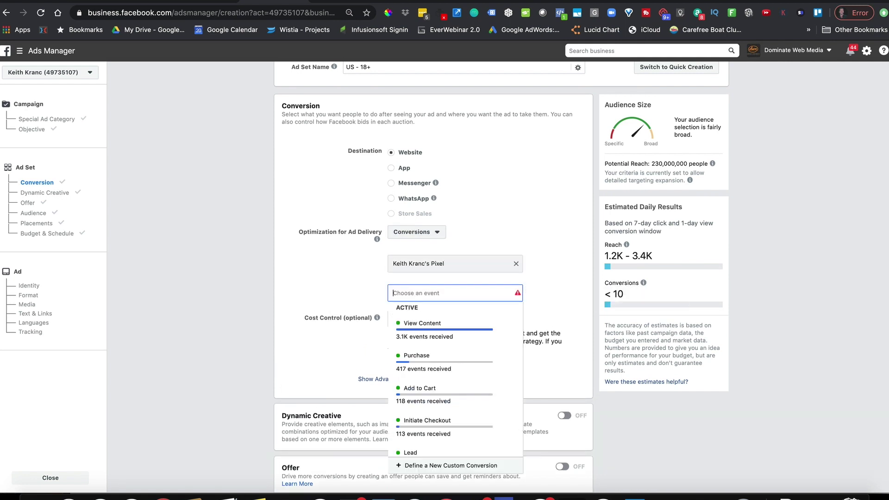
type("purch")
left_click(419, 321)
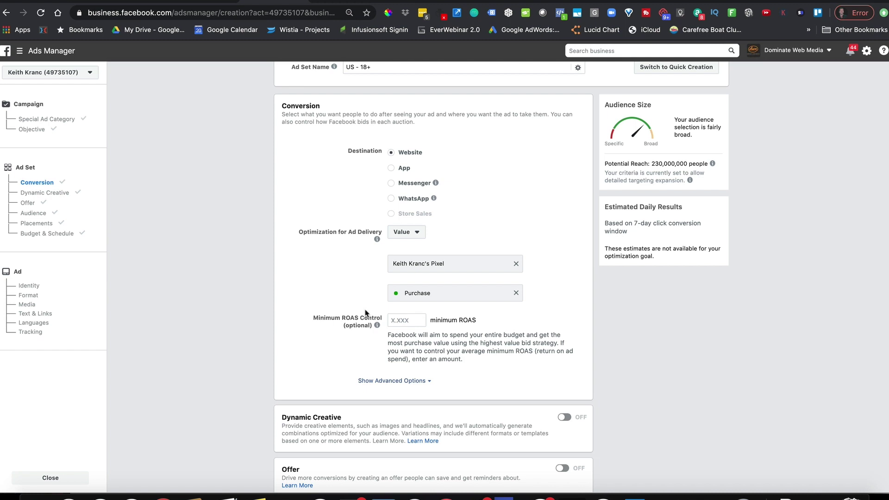
- Show the advanced conversion options and check the conversion window choices, keeping 7 days after clicking and no minimum ROAS
left_click(411, 320)
left_click(348, 291)
scroll(349, 290, "down", 3)
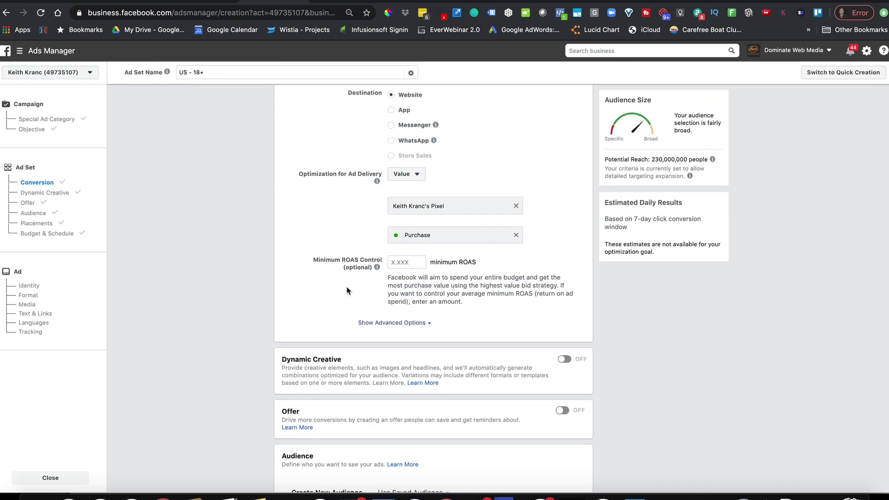
scroll(348, 291, "down", 1)
left_click(391, 308)
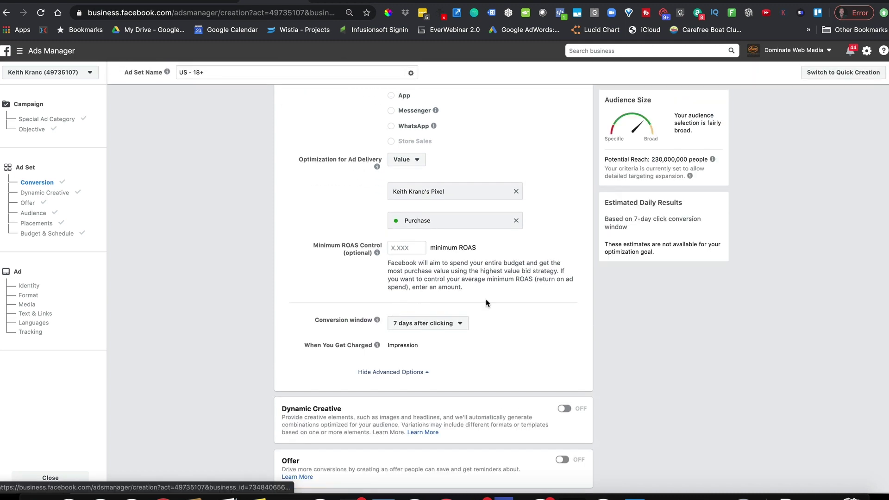
scroll(486, 304, "down", 1)
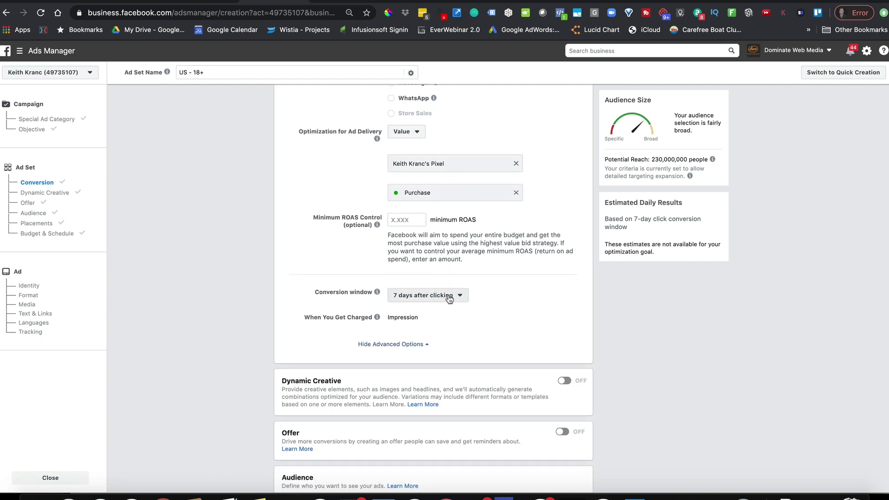
left_click(449, 299)
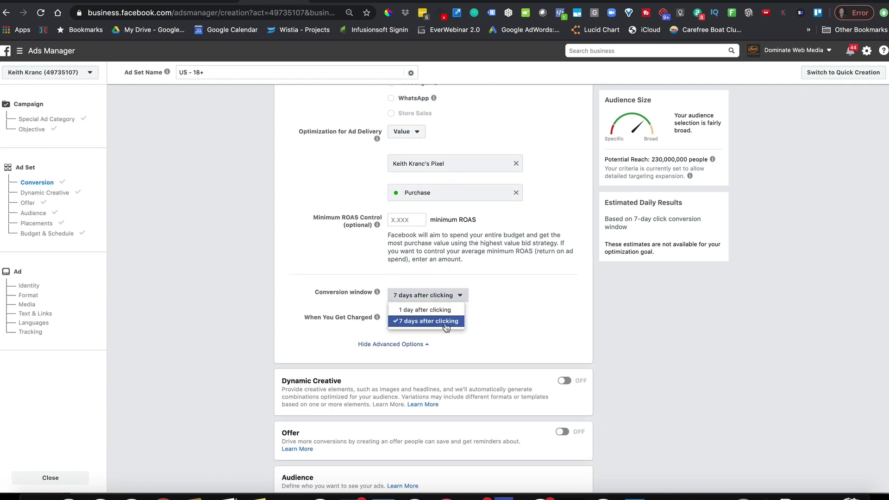
left_click(523, 307)
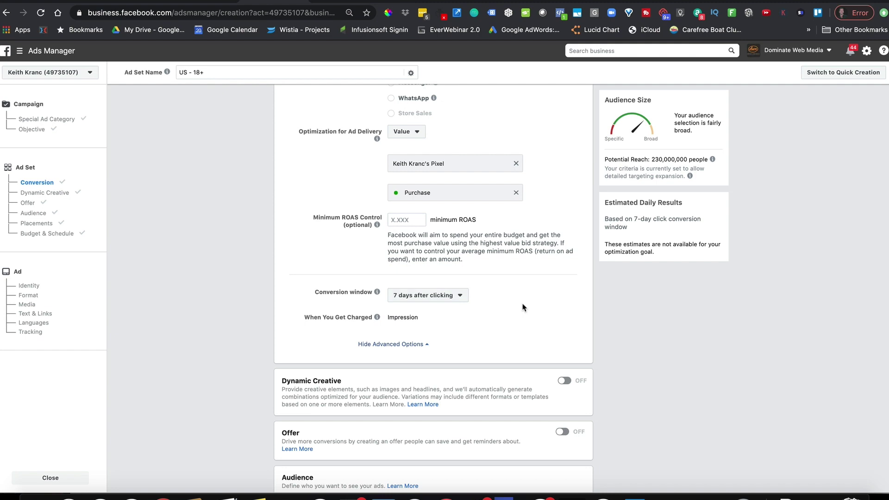
- Review the ad set's Dynamic Creative, Offer, Audience, Placements, and Budget & Schedule sections
scroll(523, 307, "down", 2)
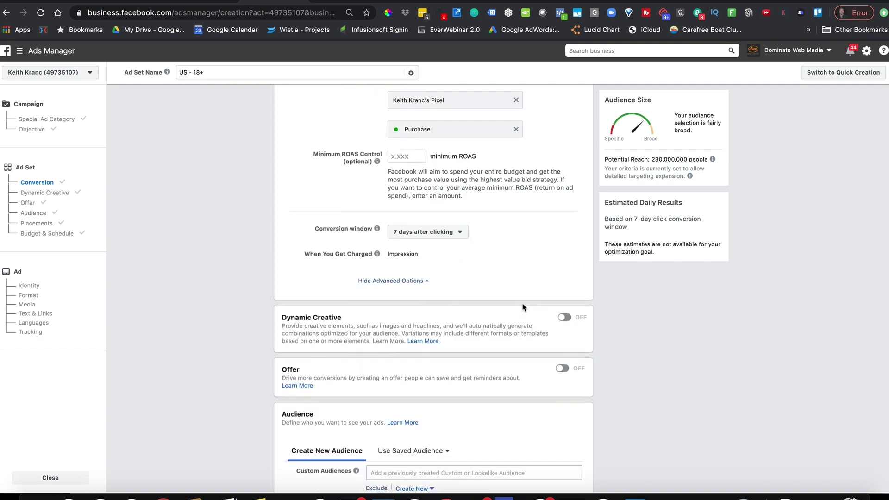
scroll(523, 307, "down", 3)
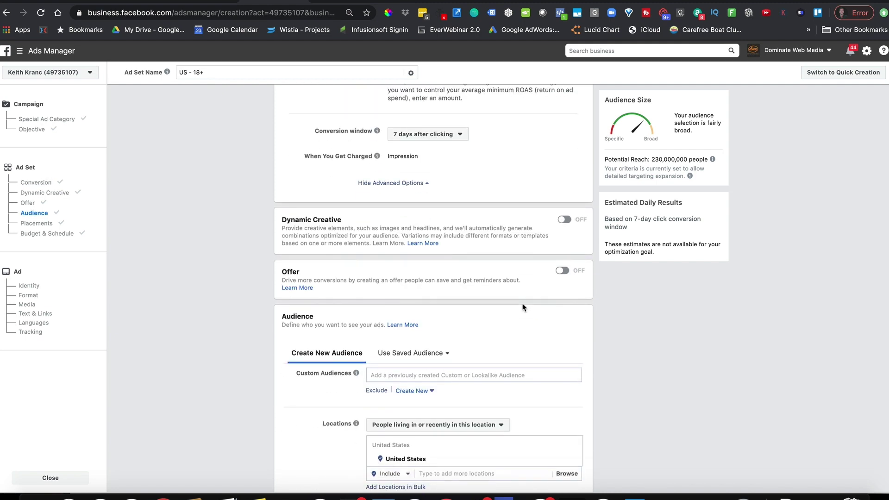
scroll(523, 307, "down", 1)
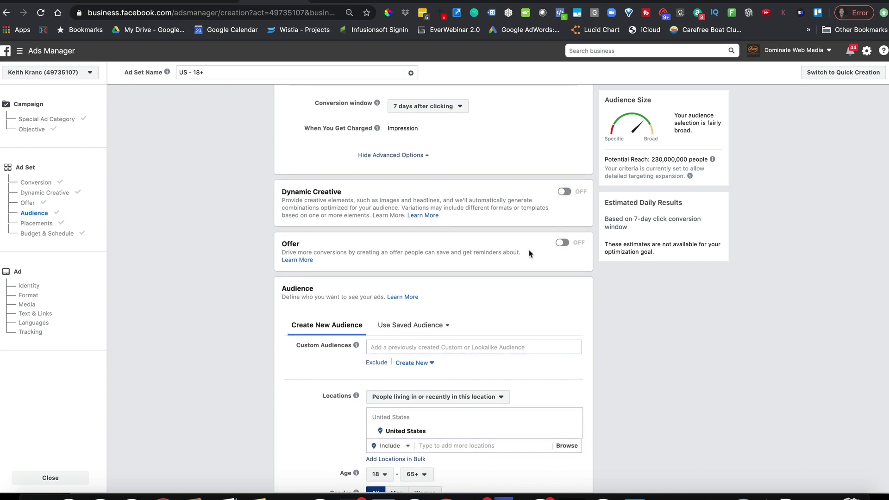
scroll(530, 254, "down", 2)
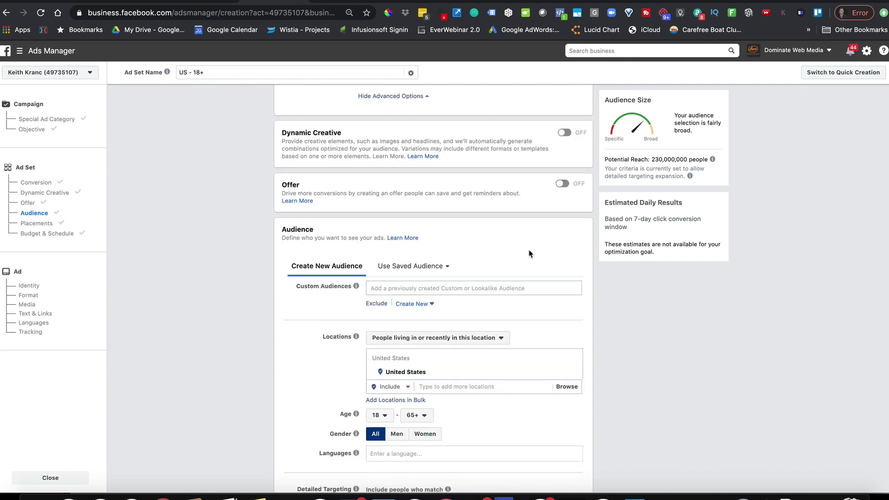
scroll(531, 253, "down", 8)
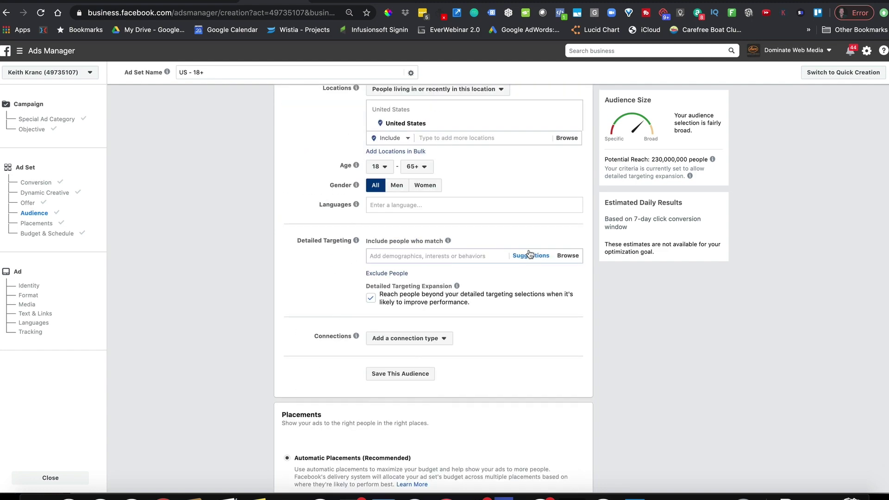
scroll(530, 254, "down", 10)
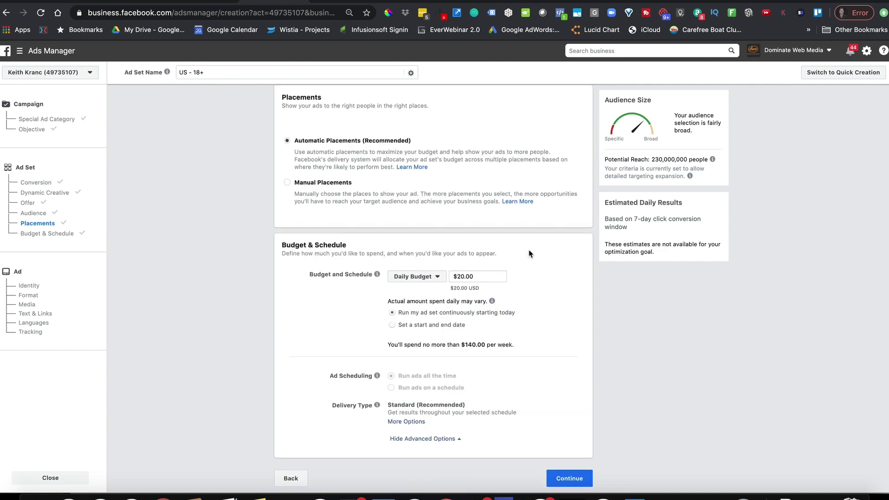
scroll(531, 254, "up", 10)
scroll(480, 246, "down", 7)
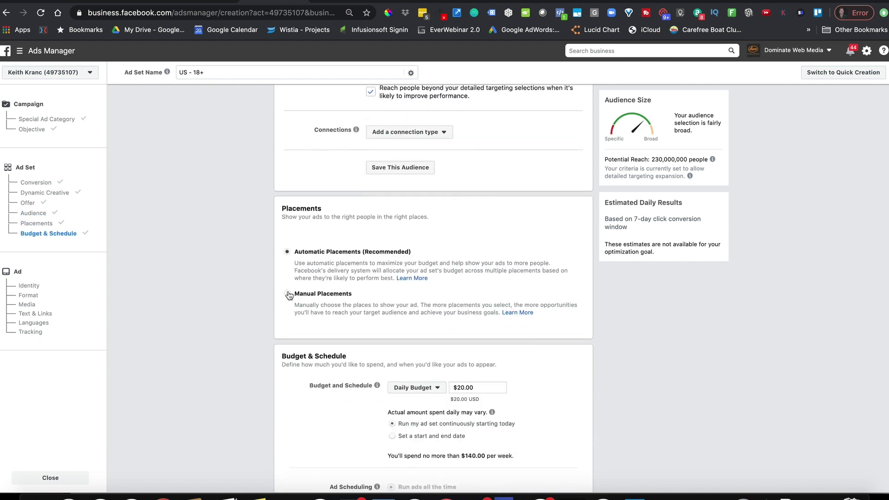
- Switch the ad set to Manual Placements and review the devices, platforms and individual placements offered
left_click(288, 294)
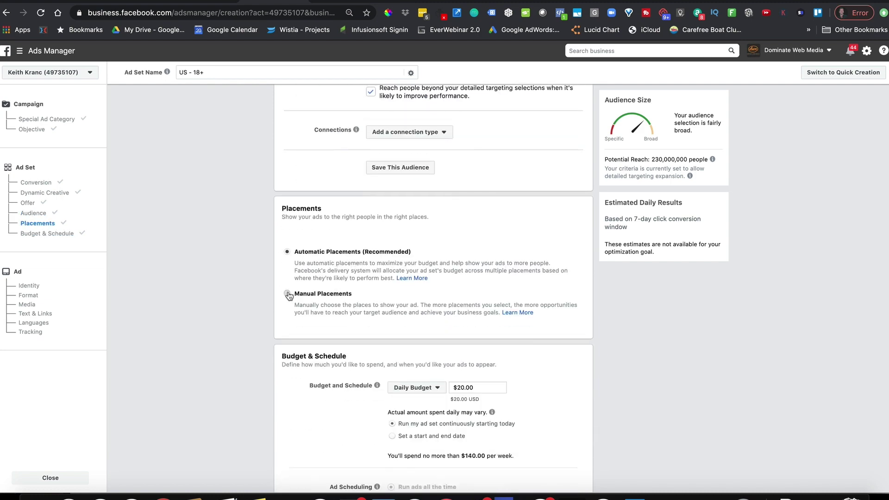
scroll(446, 254, "down", 3)
scroll(447, 298, "down", 3)
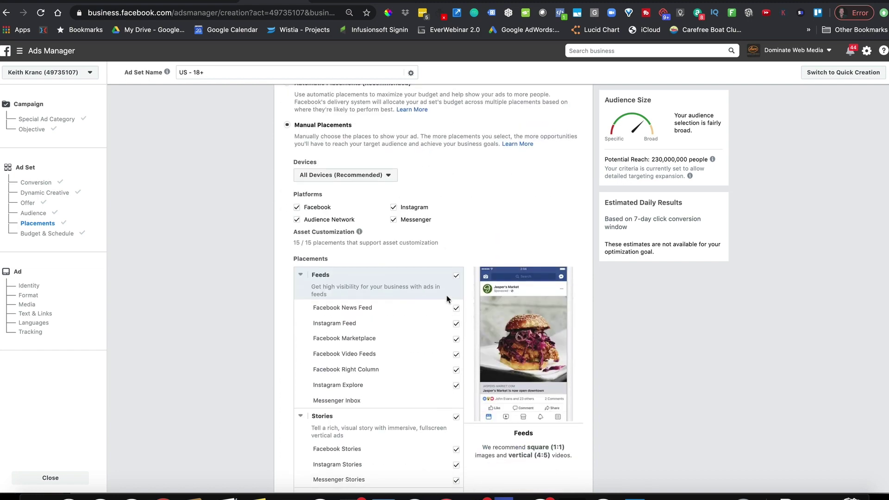
scroll(447, 296, "down", 2)
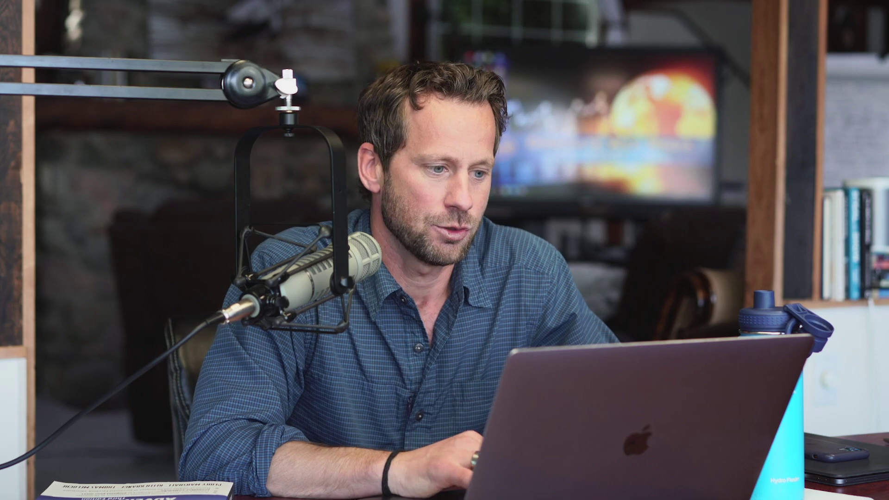
scroll(364, 236, "up", 3)
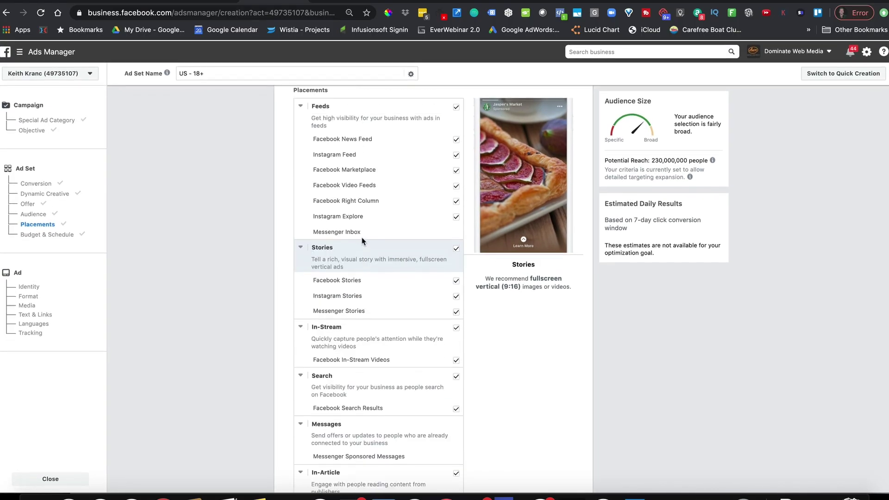
scroll(364, 241, "up", 2)
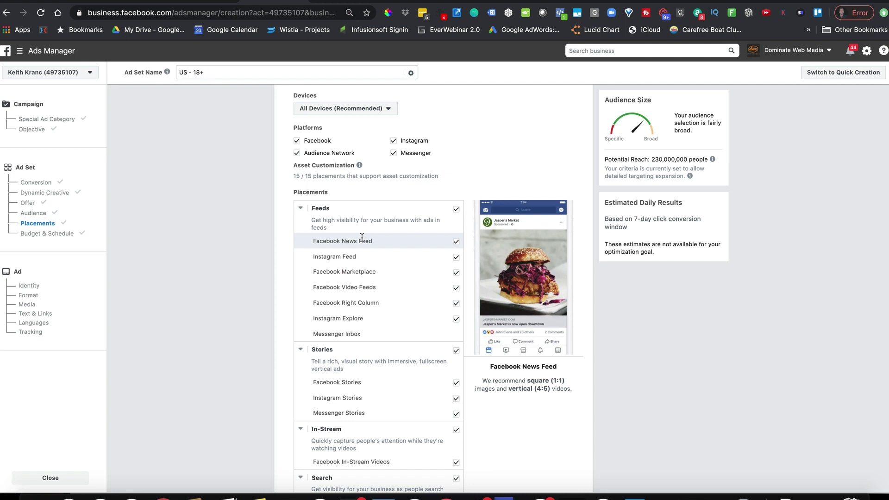
scroll(362, 237, "up", 1)
- Limit the placements to mobile devices and exclude the Audience Network and Messenger platforms
left_click(345, 154)
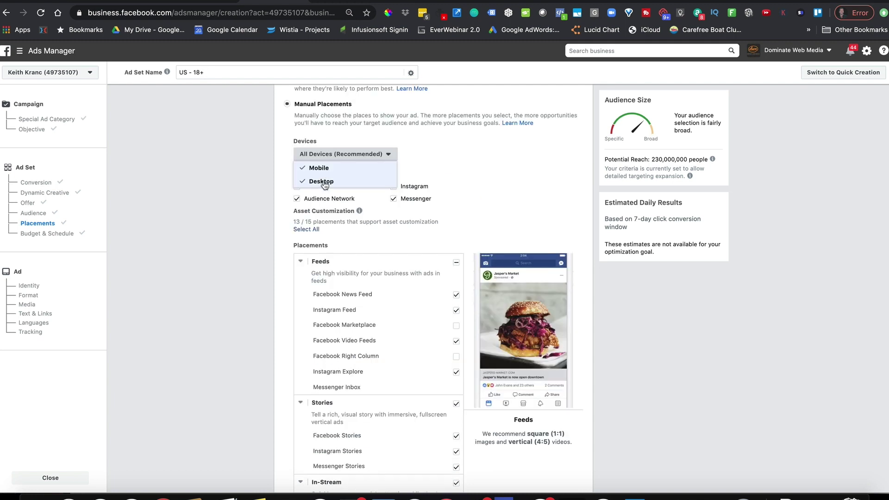
left_click(325, 182)
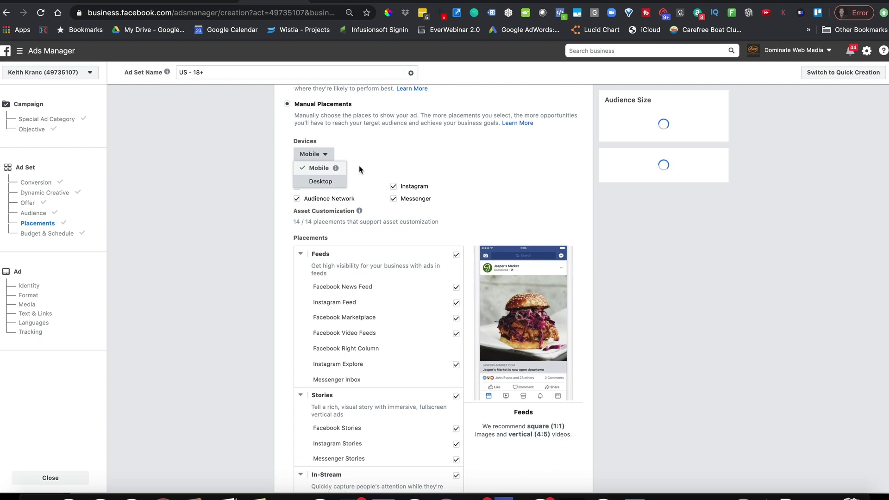
left_click(297, 199)
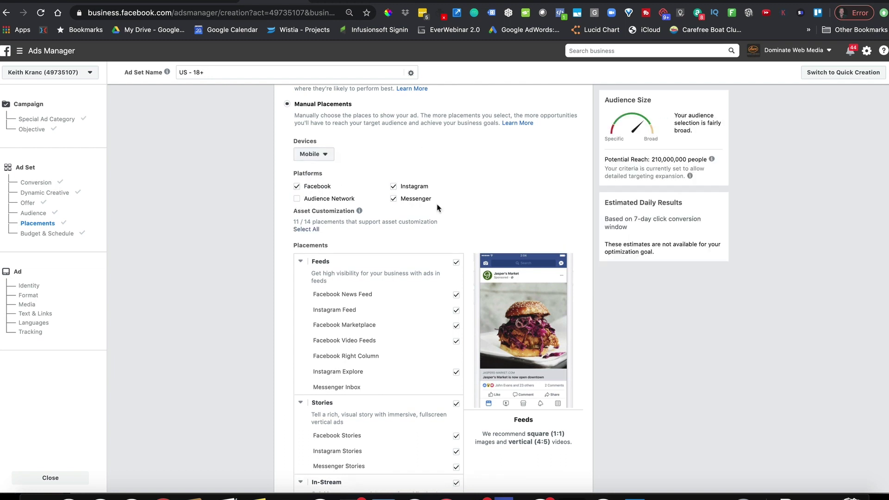
left_click(393, 200)
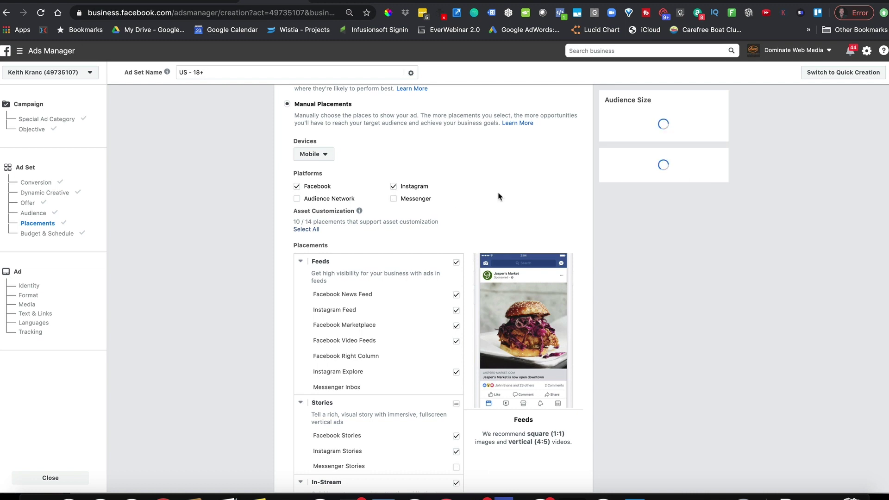
- Review the remaining manual placement options and the ad set's Budget & Schedule section
scroll(499, 197, "down", 1)
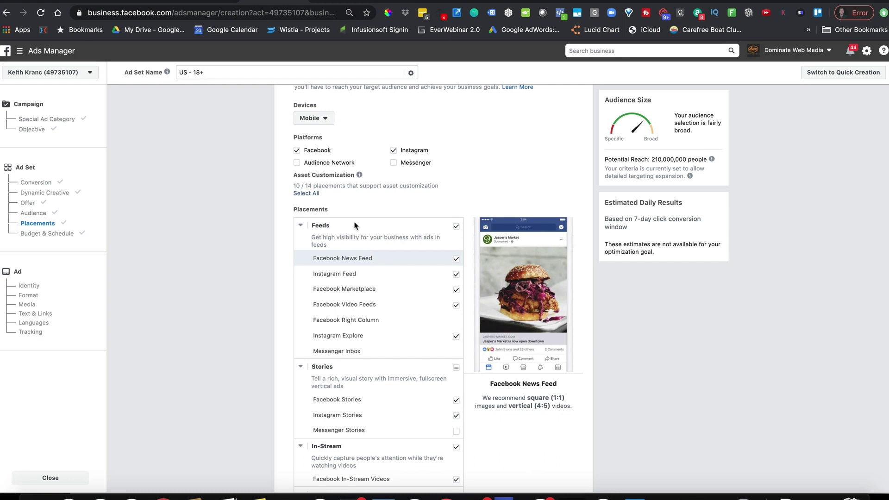
scroll(354, 226, "up", 2)
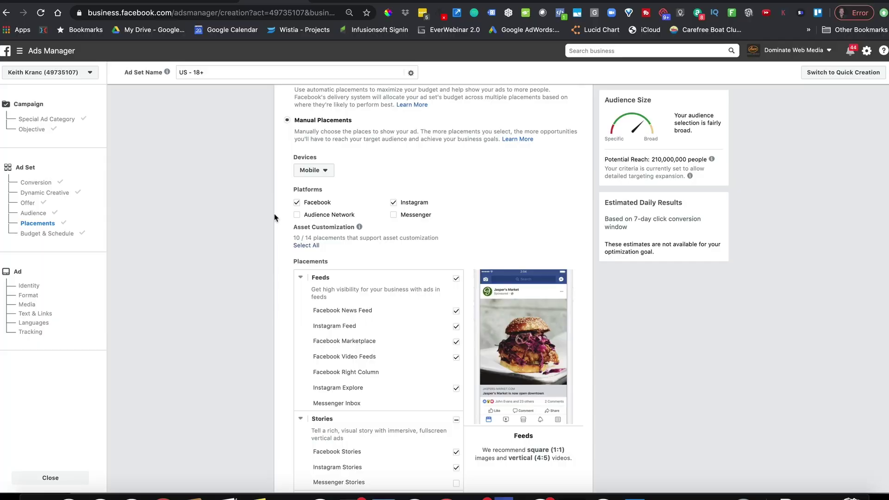
scroll(274, 218, "down", 15)
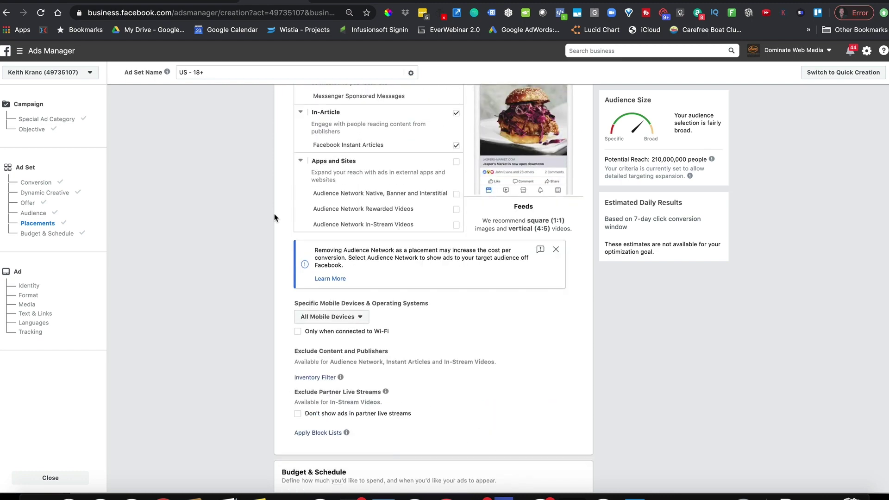
scroll(275, 217, "down", 3)
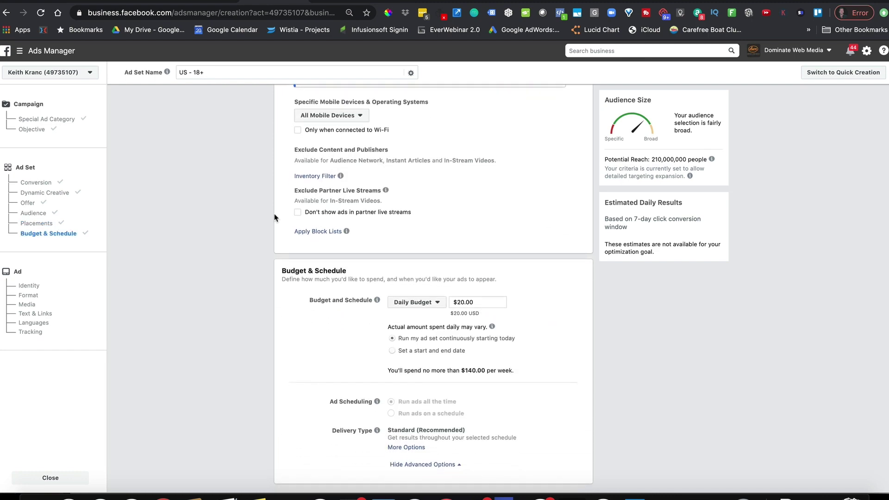
scroll(275, 218, "down", 2)
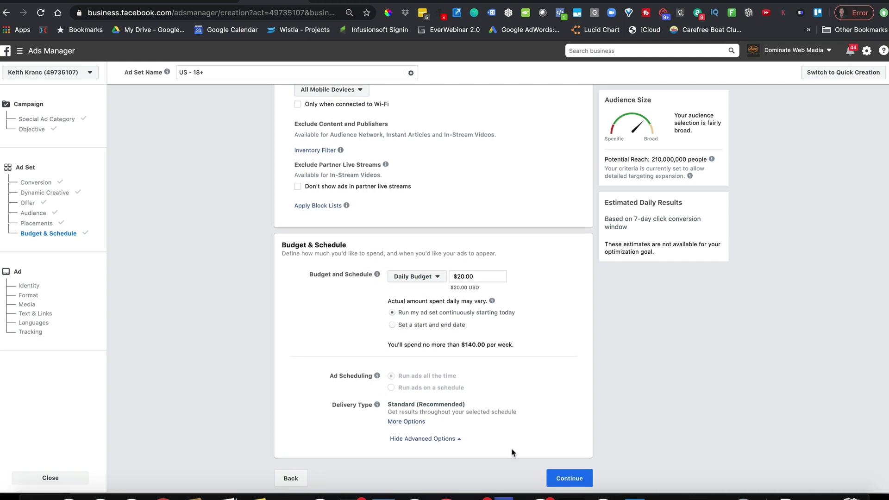
- Return to the campaign settings, turn on Campaign Budget Optimization, and continue to the ad set
left_click(292, 480)
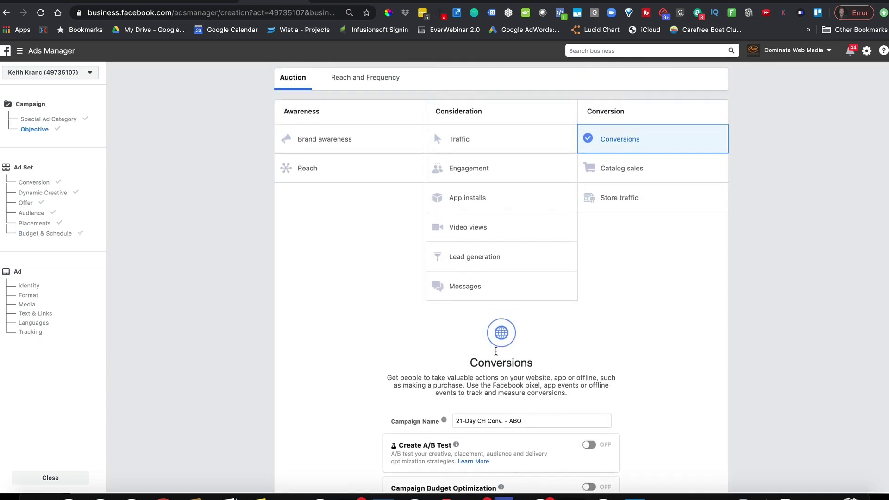
scroll(538, 448, "down", 3)
left_click(589, 422)
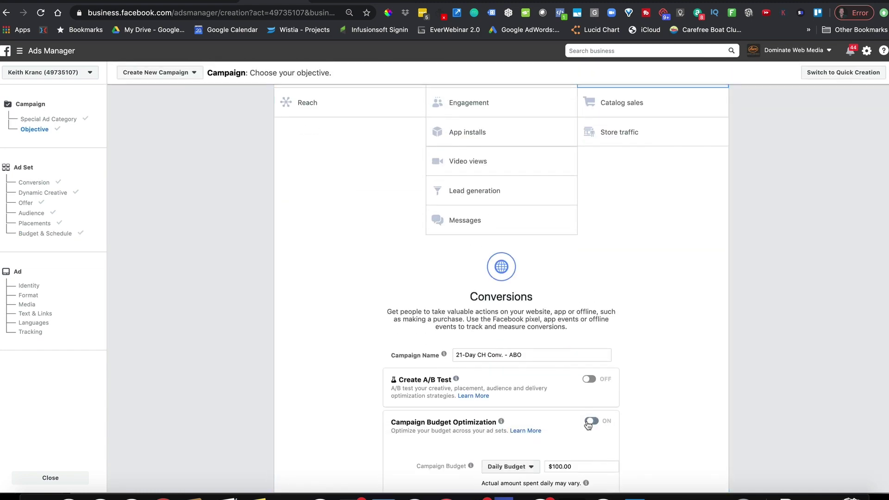
scroll(585, 408, "down", 3)
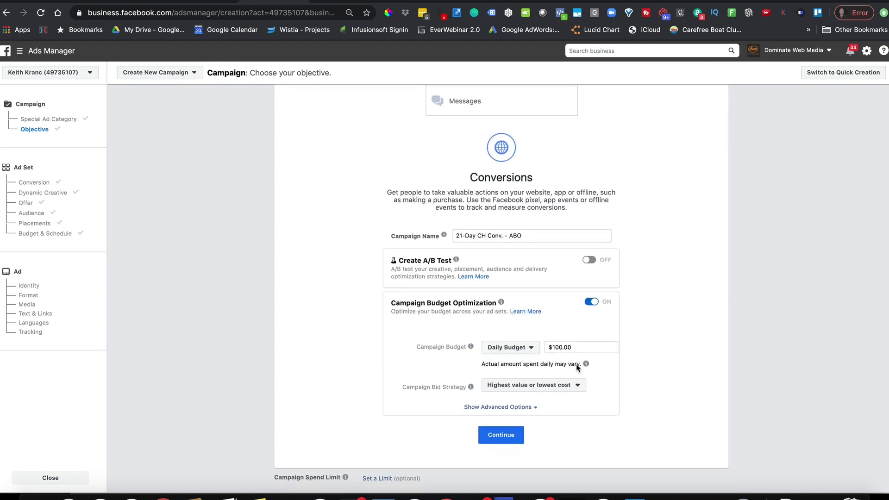
left_click(508, 436)
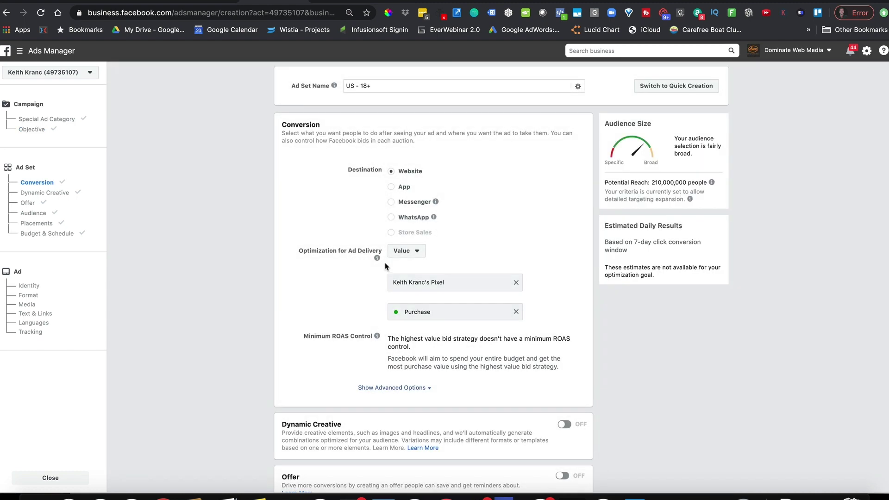
- Review the ad set's Optimization & Spending Controls, including its schedule and spend limits, under campaign budget optimization
scroll(508, 435, "down", 15)
scroll(384, 267, "down", 15)
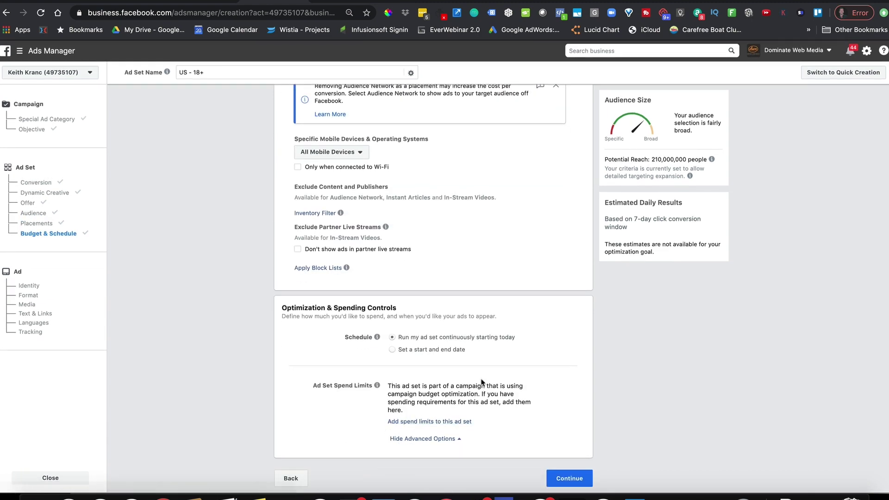
scroll(378, 386, "up", 20)
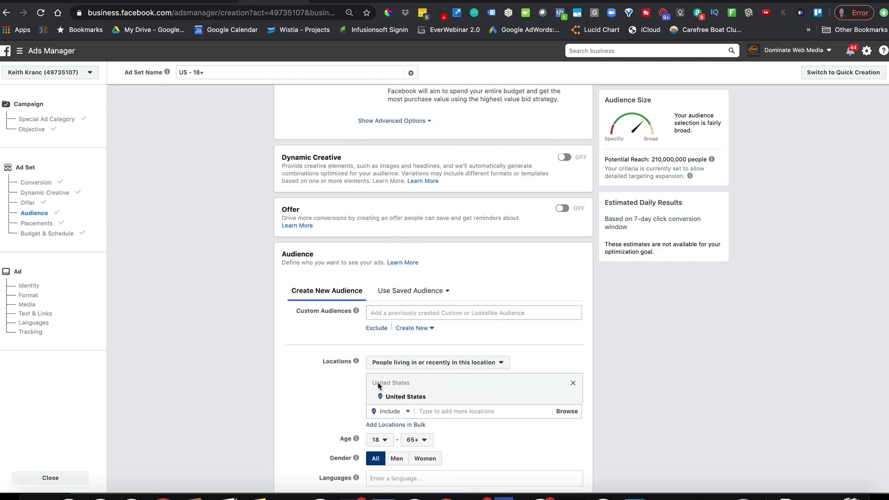
scroll(379, 386, "up", 2)
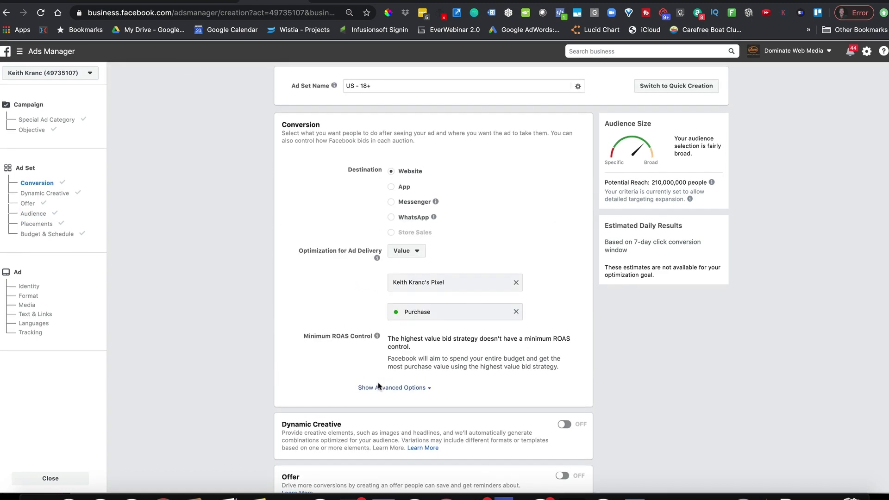
scroll(379, 386, "down", 15)
scroll(379, 386, "down", 10)
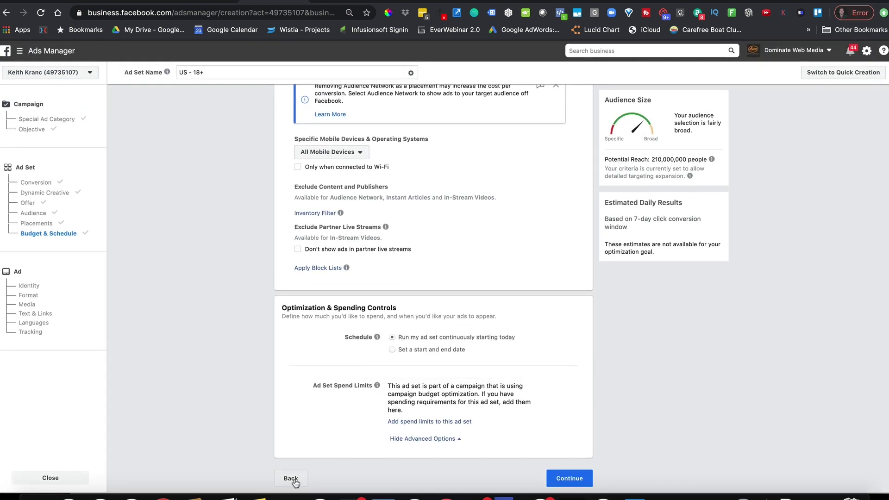
scroll(396, 299, "up", 4)
scroll(396, 298, "down", 4)
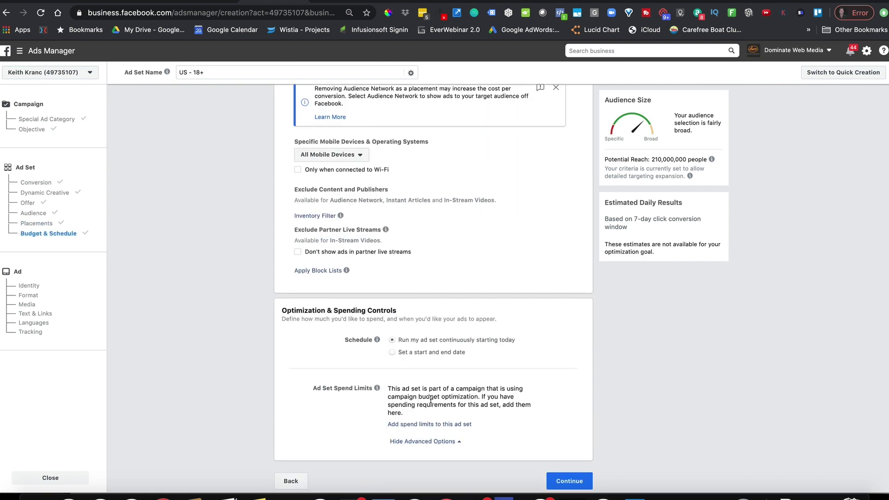
- Return to the campaign settings and show the advanced options of Campaign Budget Optimization
left_click(292, 481)
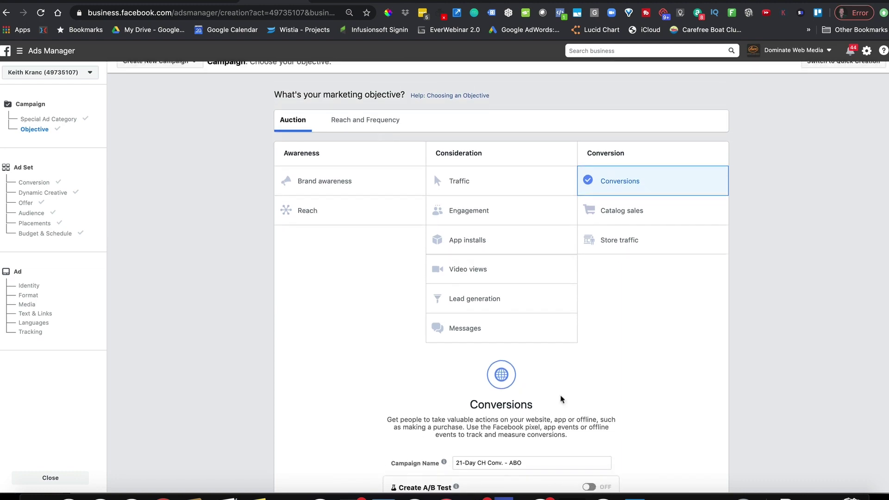
scroll(560, 395, "down", 3)
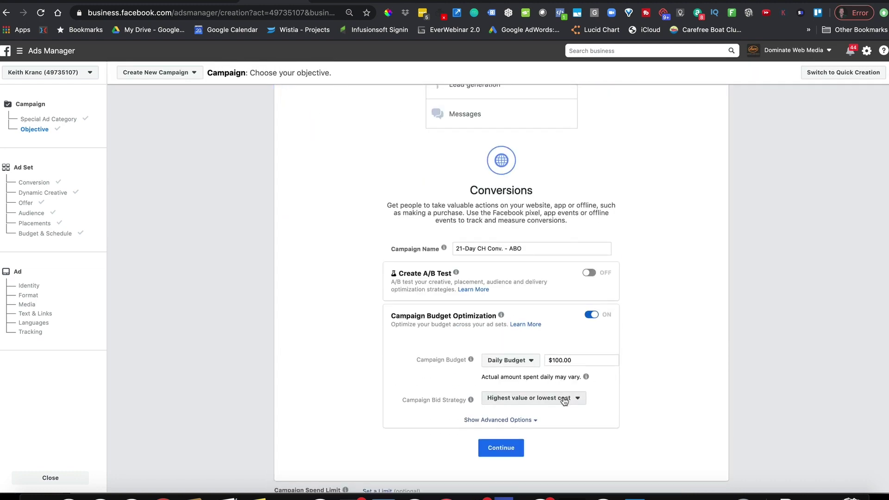
left_click(522, 419)
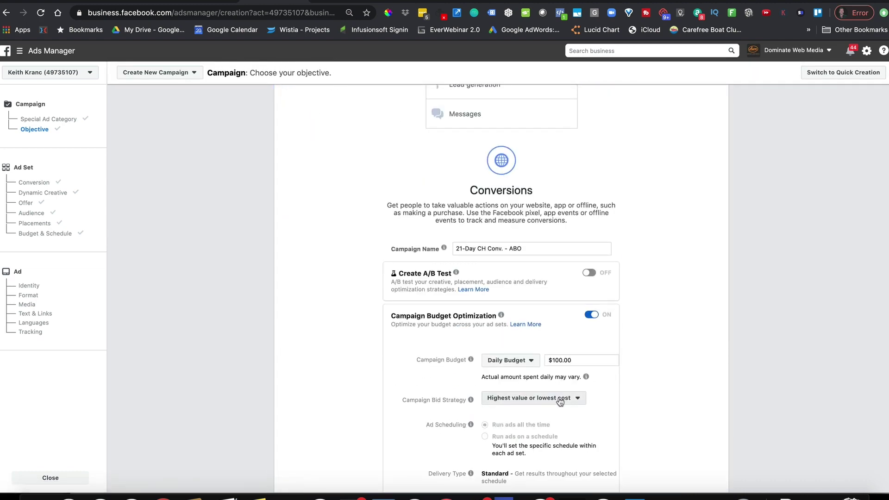
scroll(546, 380, "down", 2)
- Check the campaign bid strategy choices, keeping Highest value or lowest cost
left_click(553, 352)
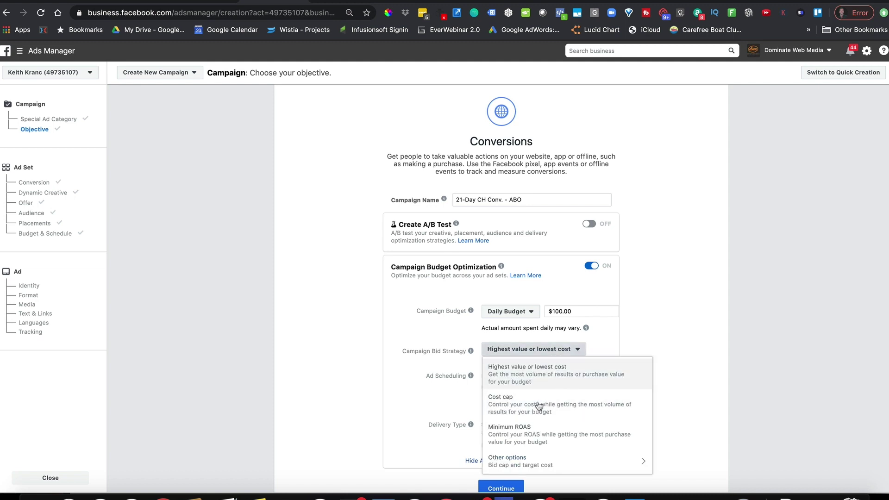
scroll(538, 406, "down", 2)
left_click(524, 318)
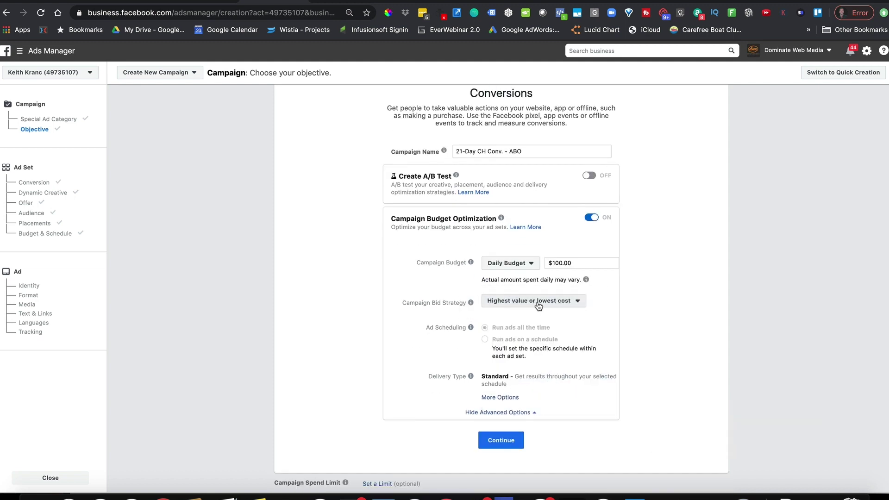
left_click(539, 305)
mouse_move(523, 417)
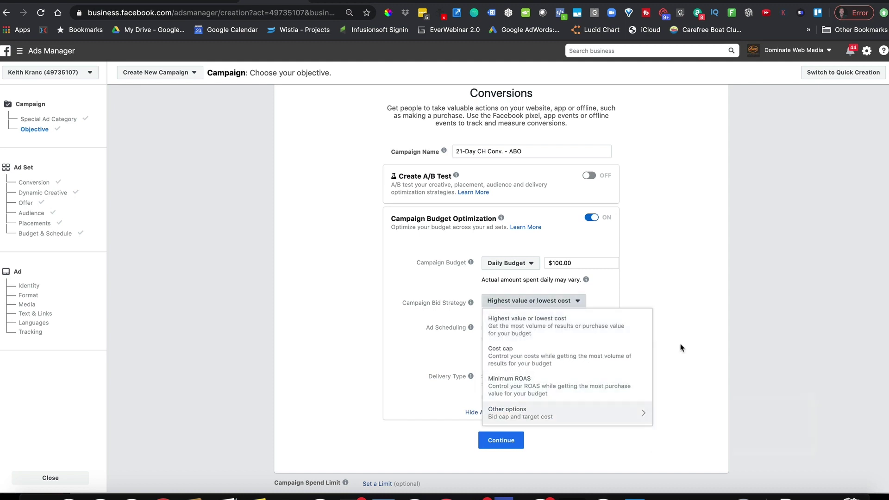
left_click(694, 296)
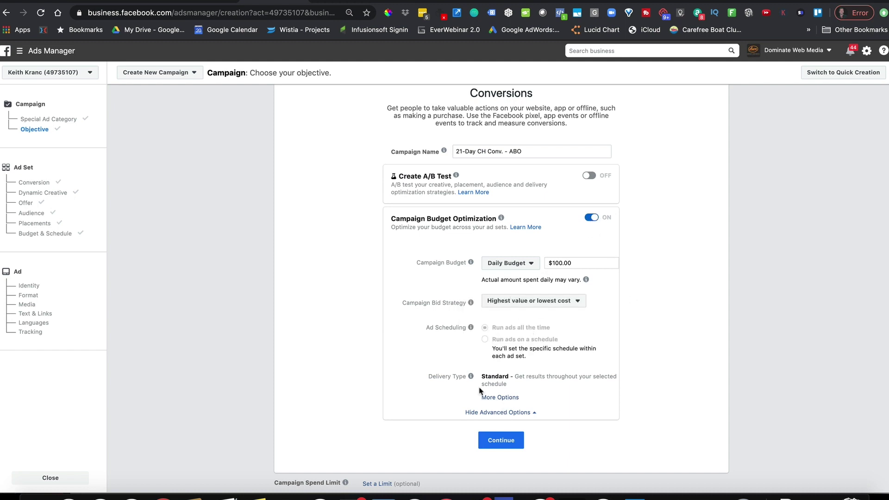
- Turn off Campaign Budget Optimization and continue to the ad set settings
left_click(592, 218)
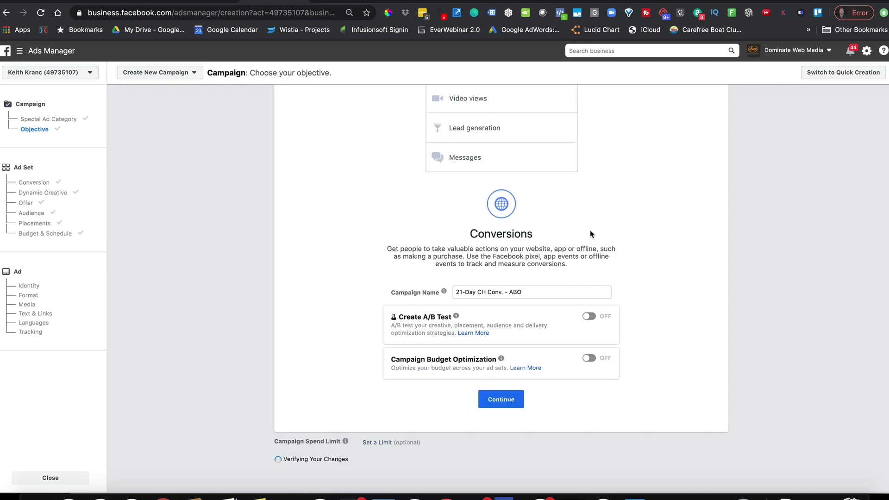
left_click(499, 403)
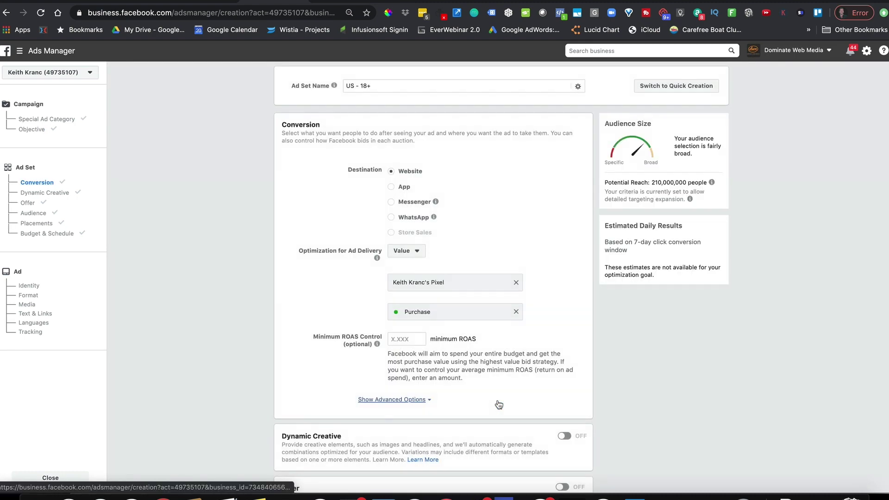
- Show the additional delivery type options in the ad set's Budget & Schedule section and check the Accelerated option
scroll(499, 301, "down", 20)
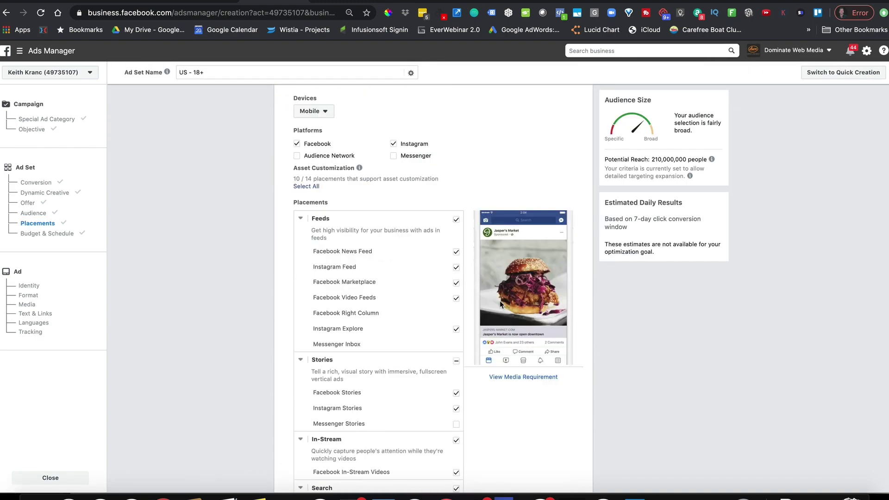
scroll(500, 301, "down", 10)
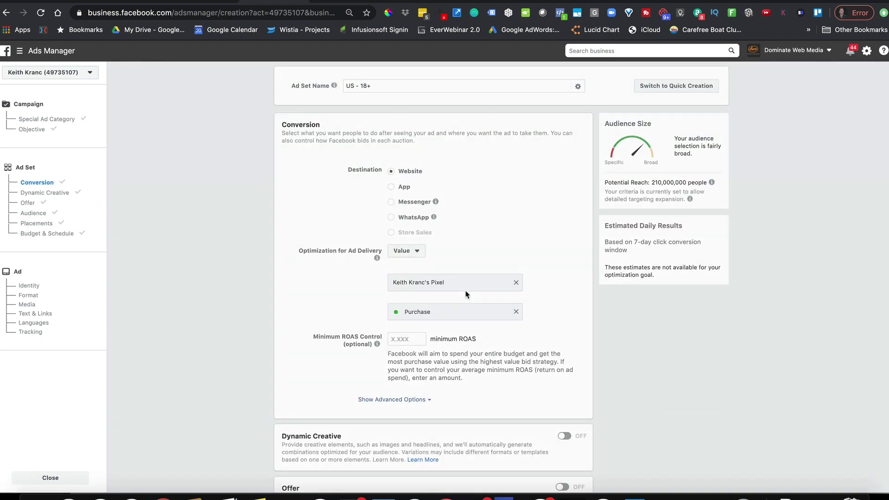
scroll(467, 294, "down", 20)
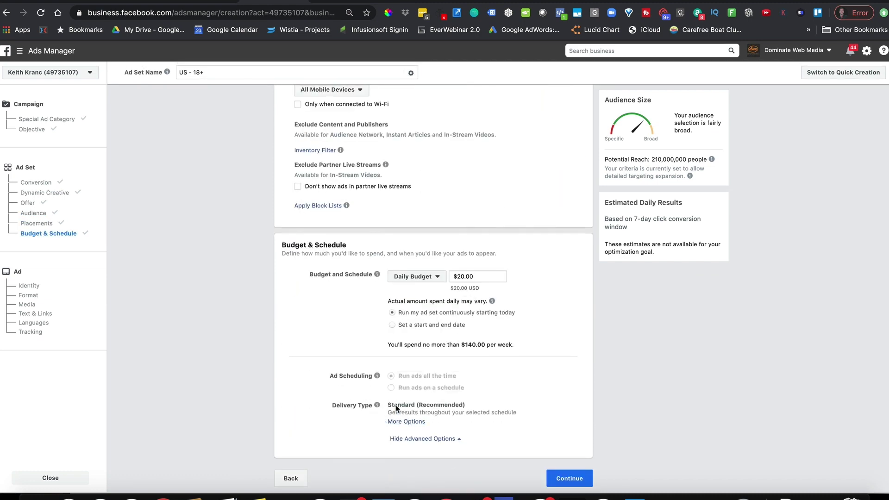
left_click(405, 421)
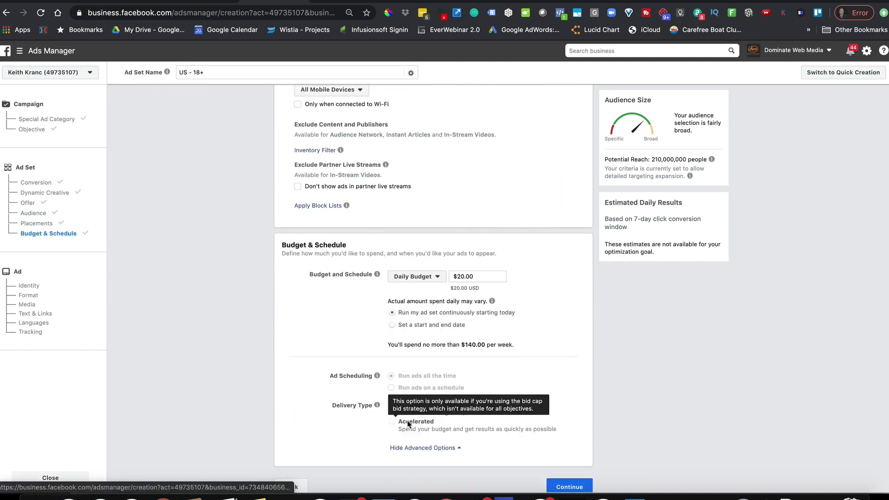